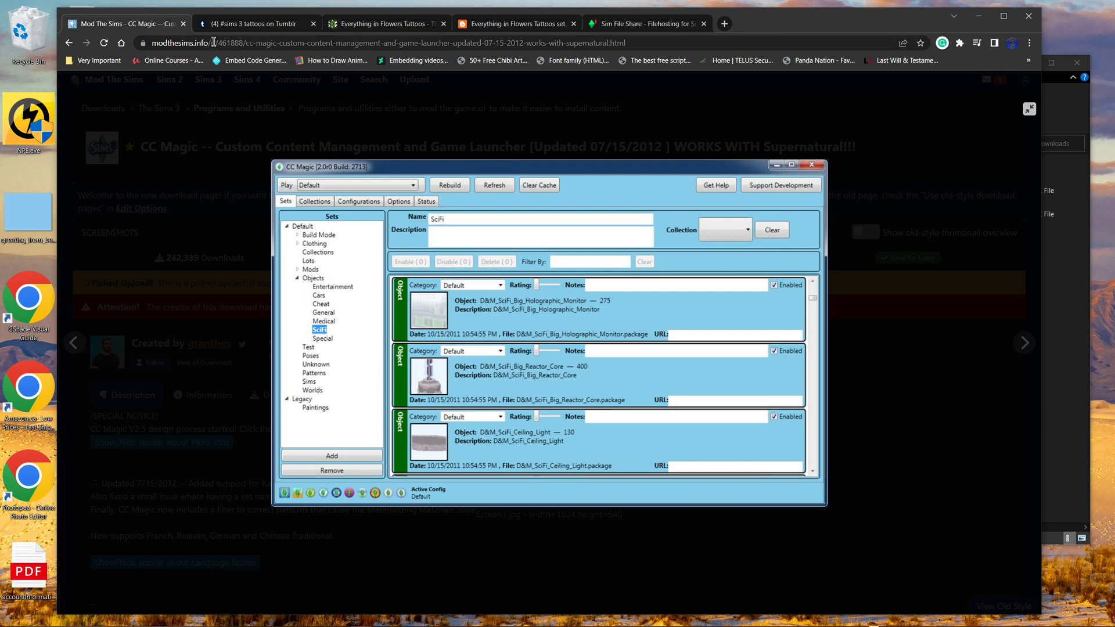
Examine the CC Magic download page on Mod The Sims, including its description and prerequisite software requirements
drag(213, 43, 152, 43)
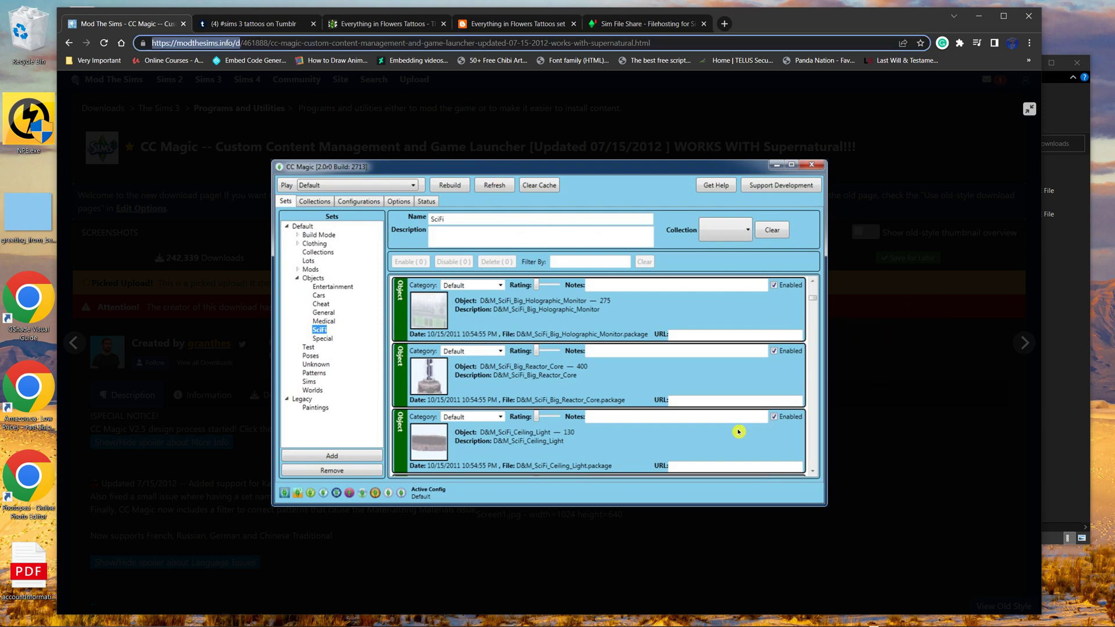
click(801, 354)
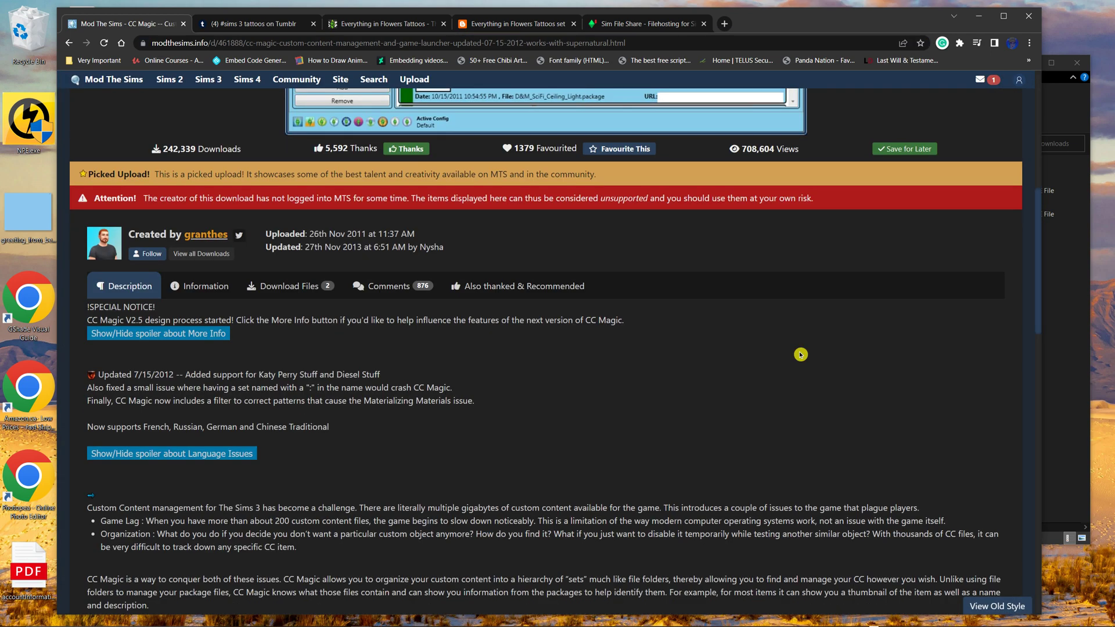
scroll(800, 354, down, 3)
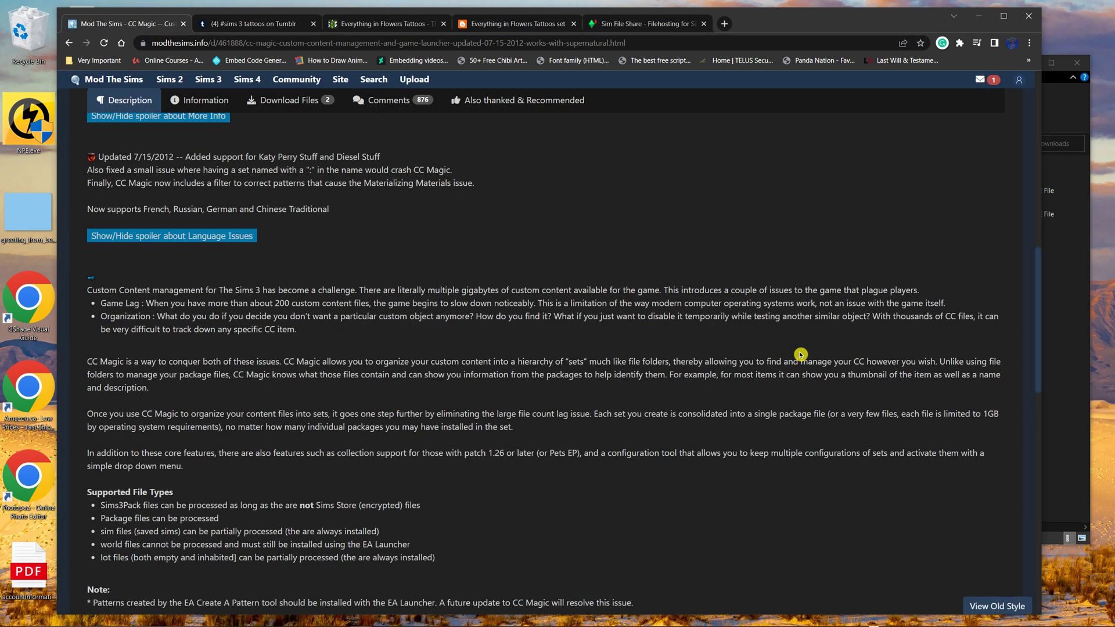
scroll(801, 354, down, 7)
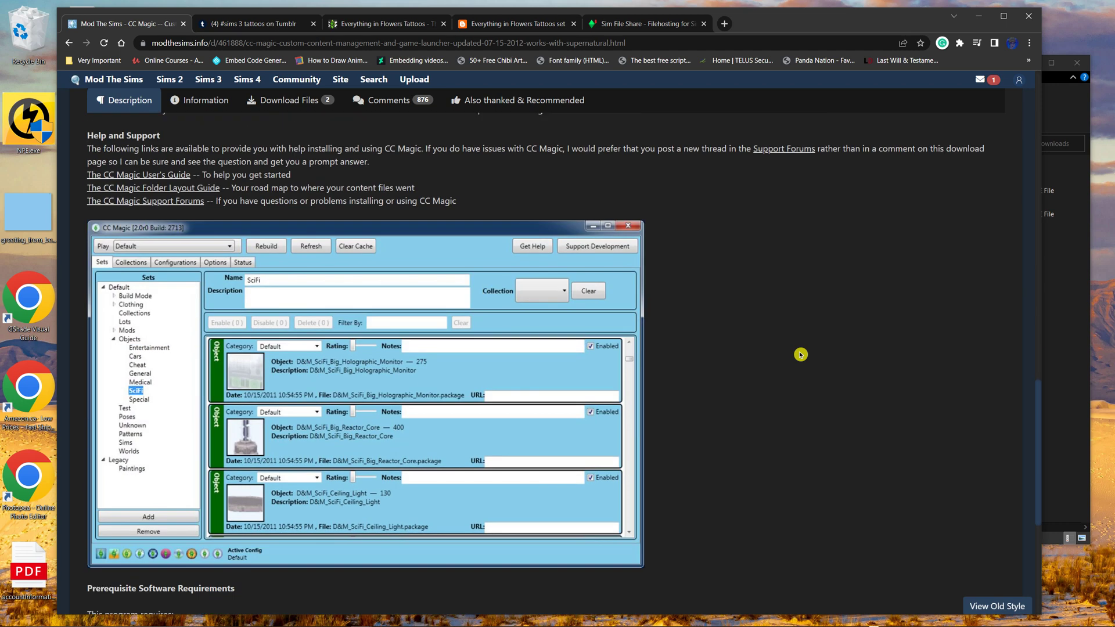
scroll(800, 354, down, 5)
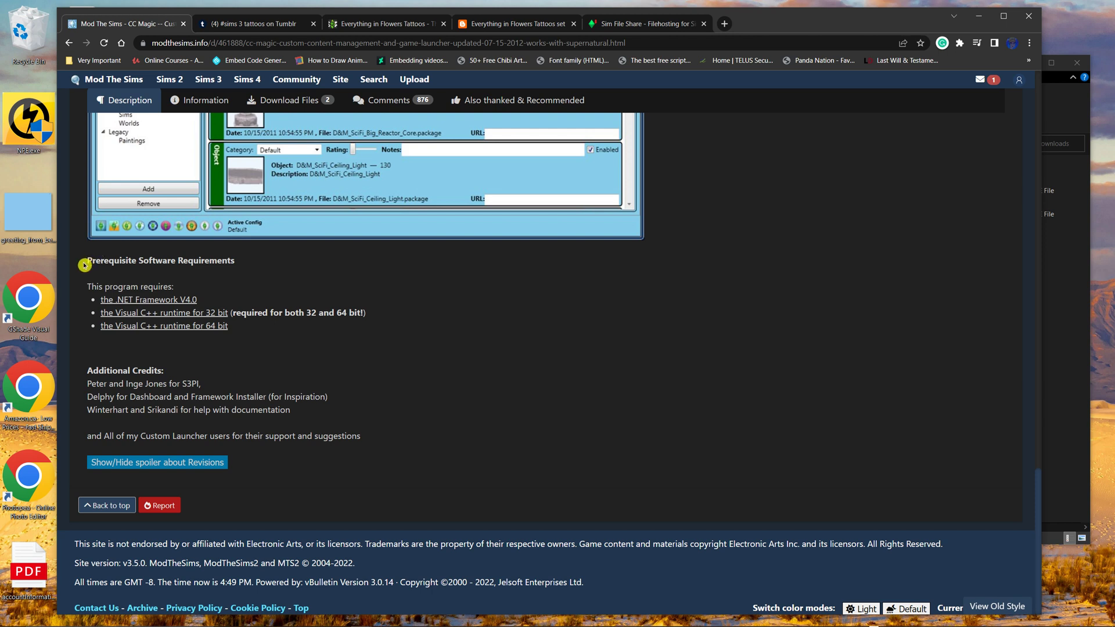
drag(84, 266, 235, 264)
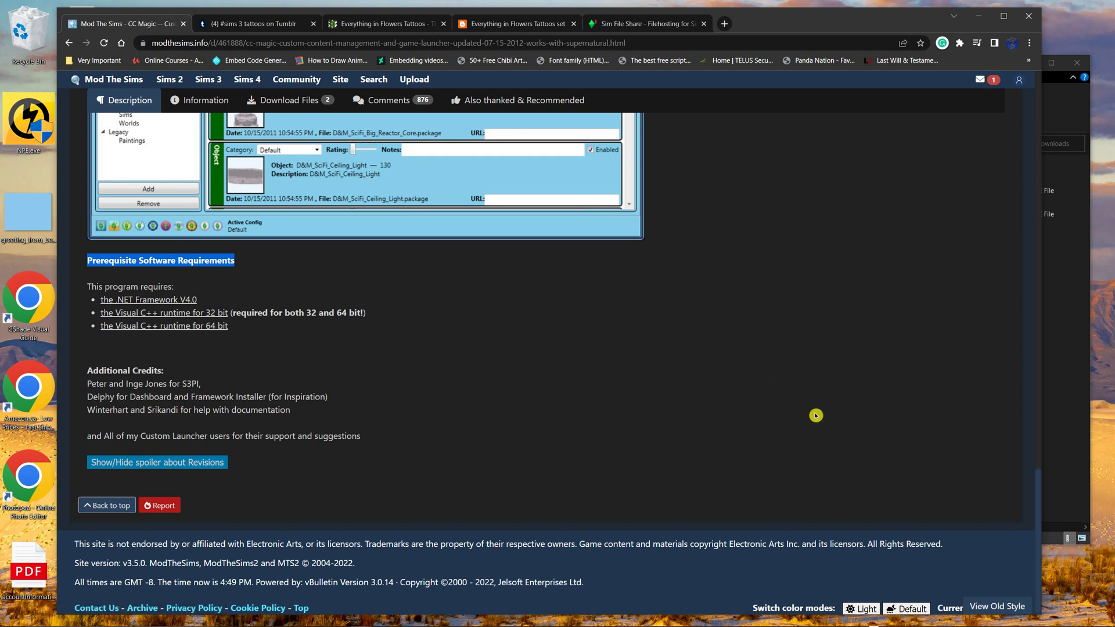
scroll(817, 416, up, 5)
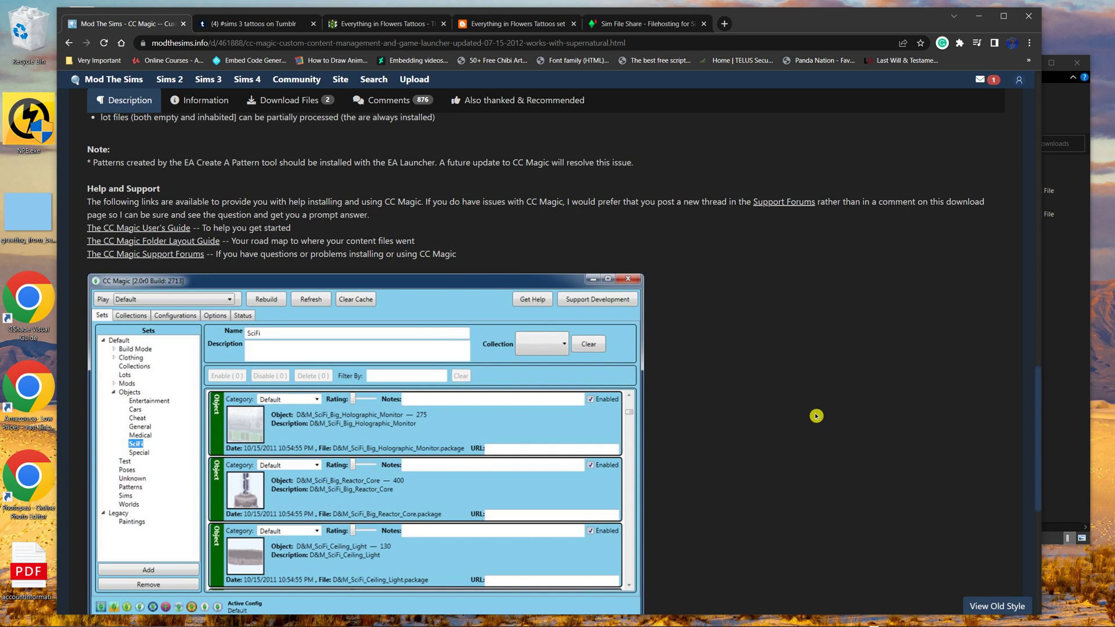
scroll(817, 416, up, 1)
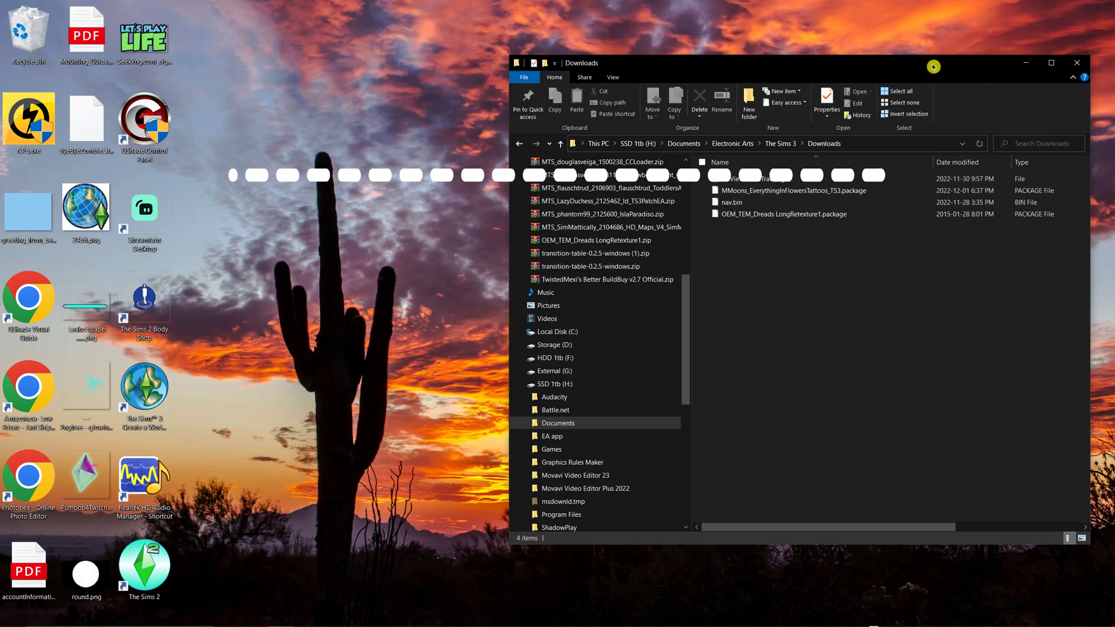
Reposition the Downloads folder window, launch CC Magic, and enlarge its window beside the folder
drag(931, 64, 907, 45)
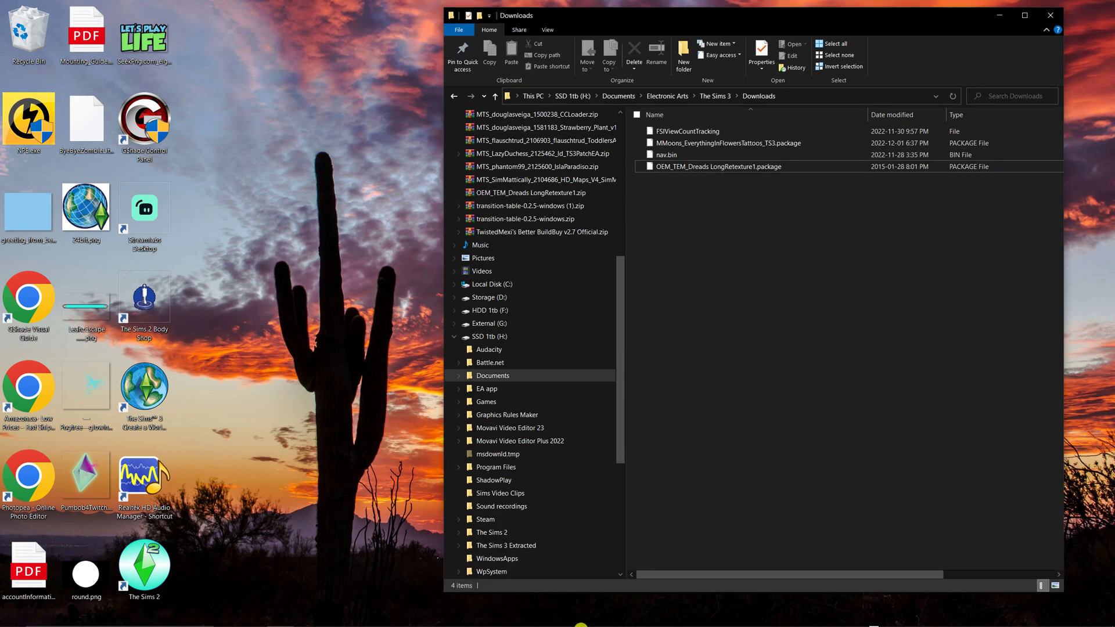
mouse_move(778, 621)
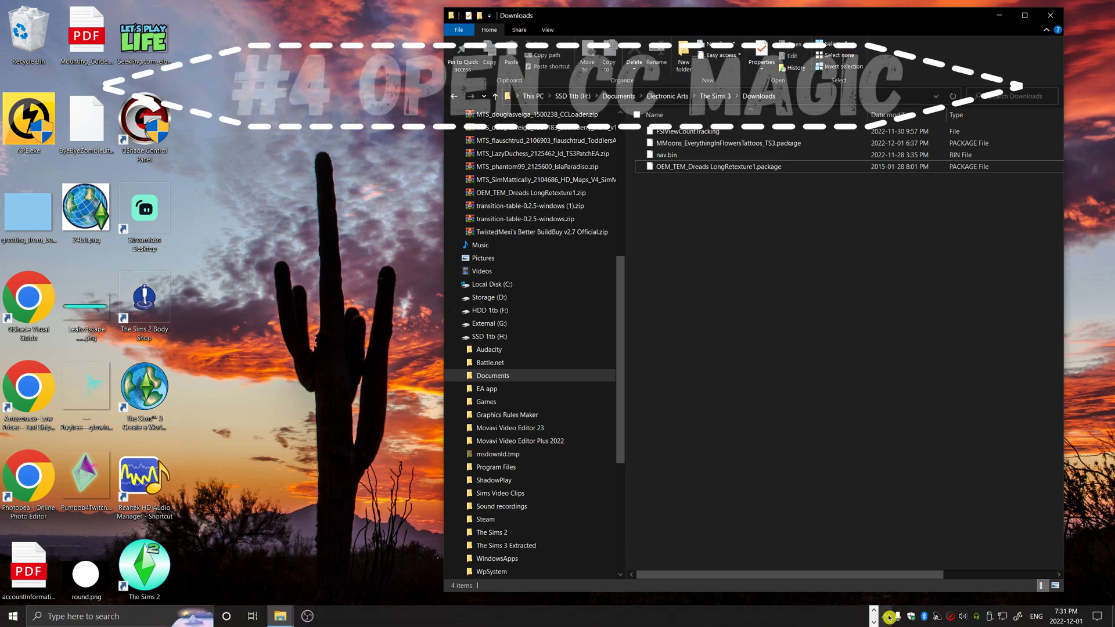
click(633, 615)
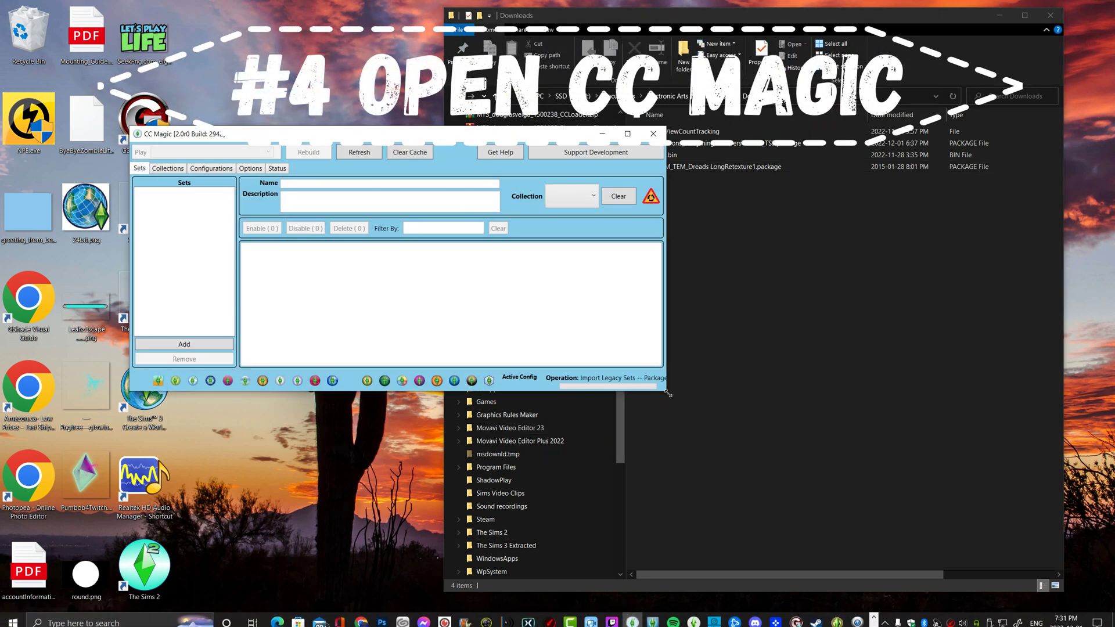
drag(667, 394, 687, 581)
drag(517, 133, 440, 28)
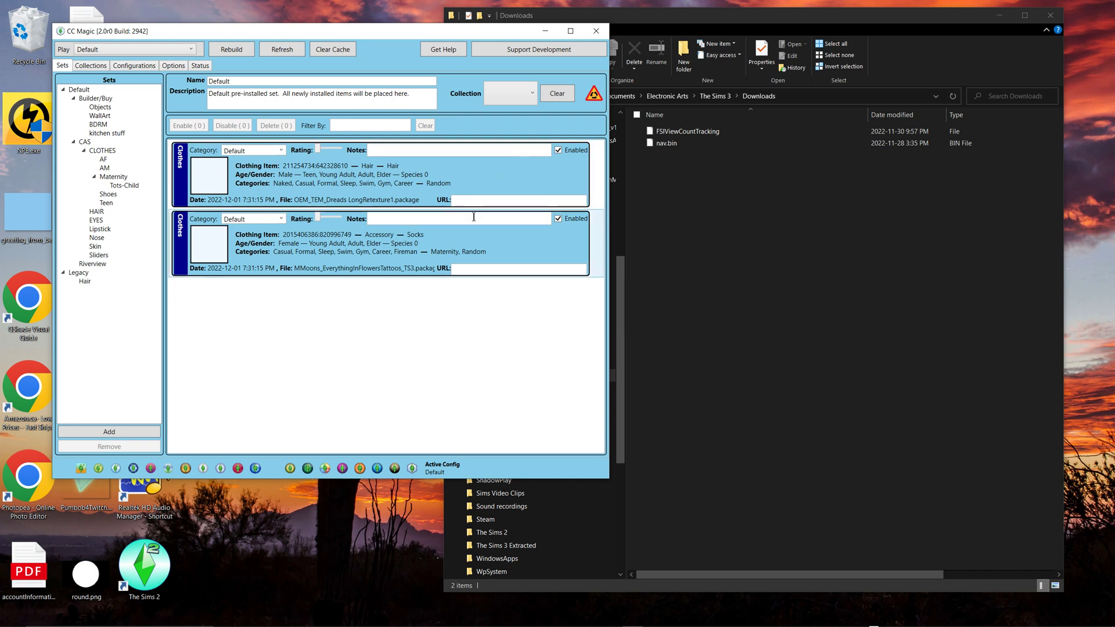
Review the contents of the Default and Legacy sets and the priority line in the additional Resource.cfg entries
click(80, 91)
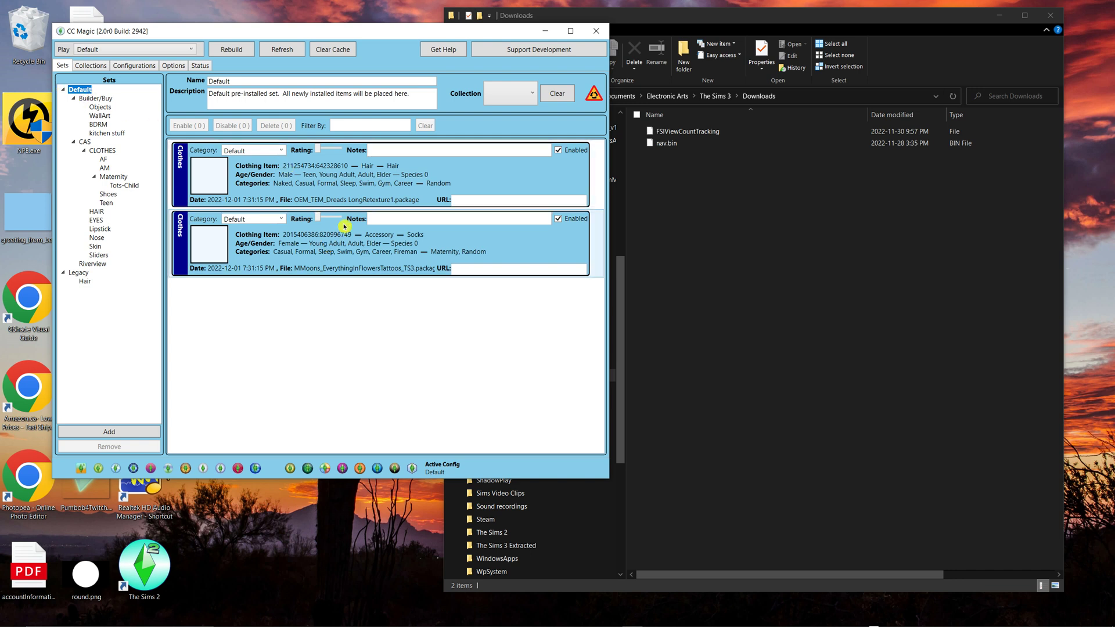
click(79, 273)
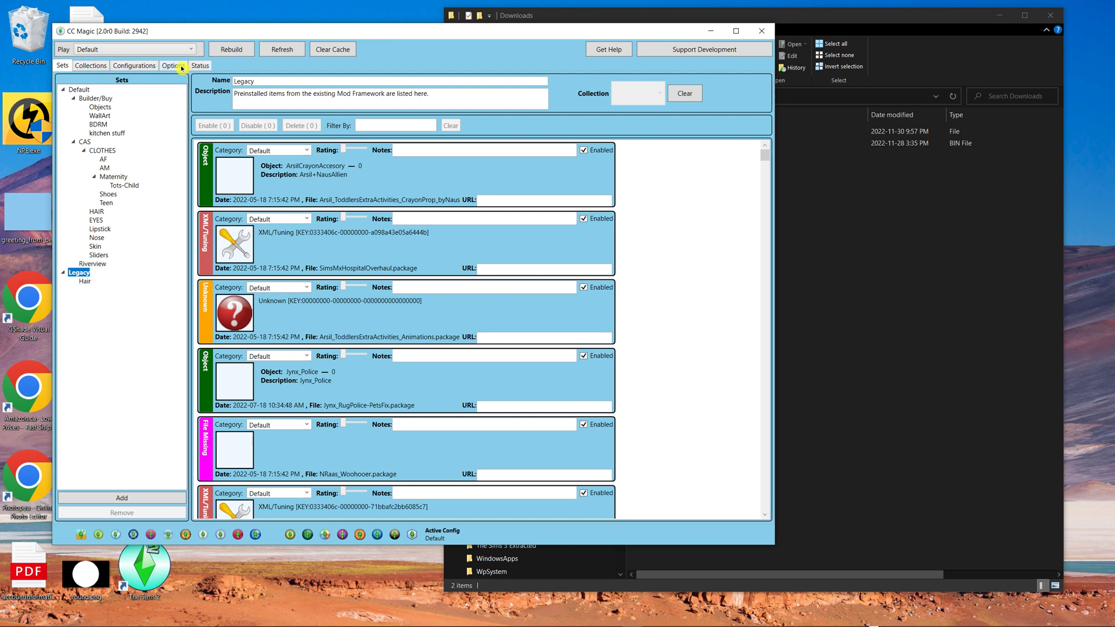
click(175, 66)
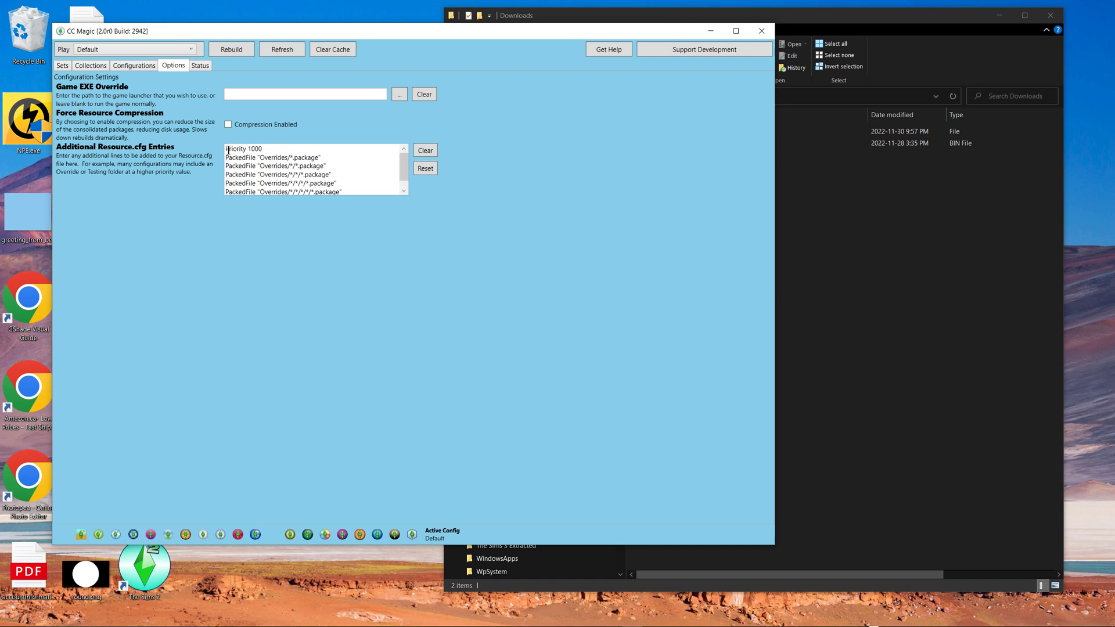
drag(227, 149, 267, 150)
Switch to File Explorer and inspect the Packages and Overrides folders inside The Sims 3 Mods folder
click(886, 236)
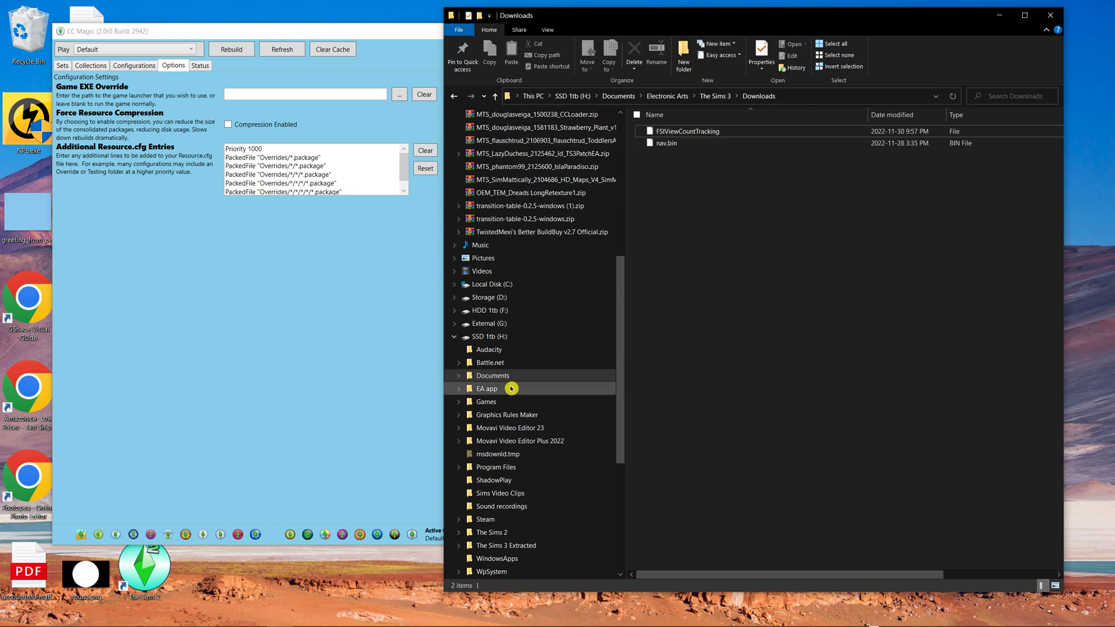
click(492, 375)
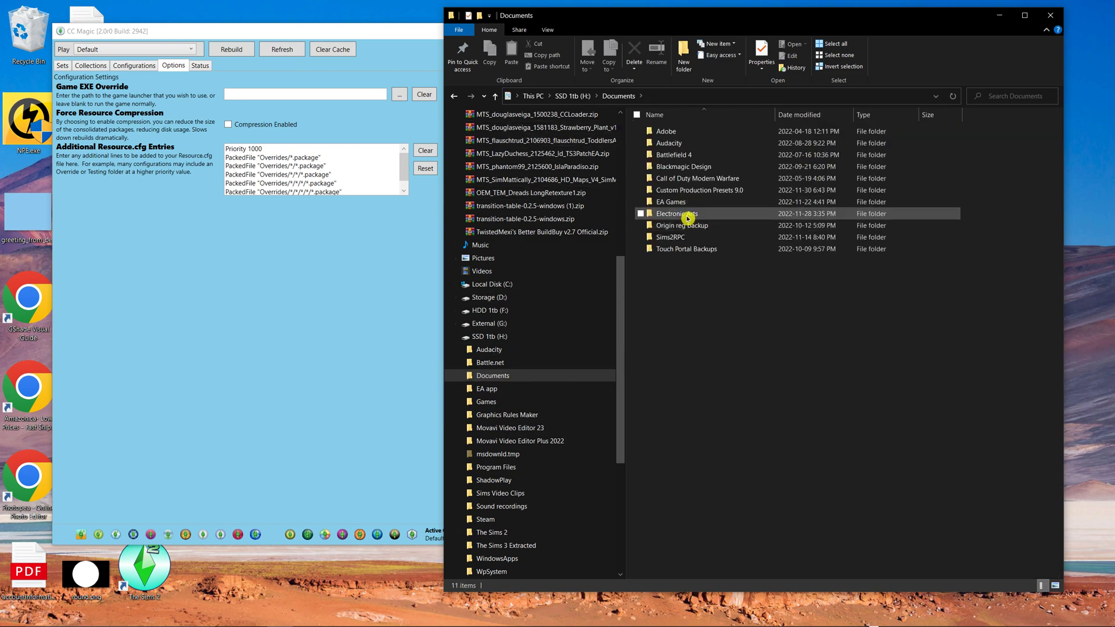
double_click(685, 283)
drag(864, 19, 677, 1)
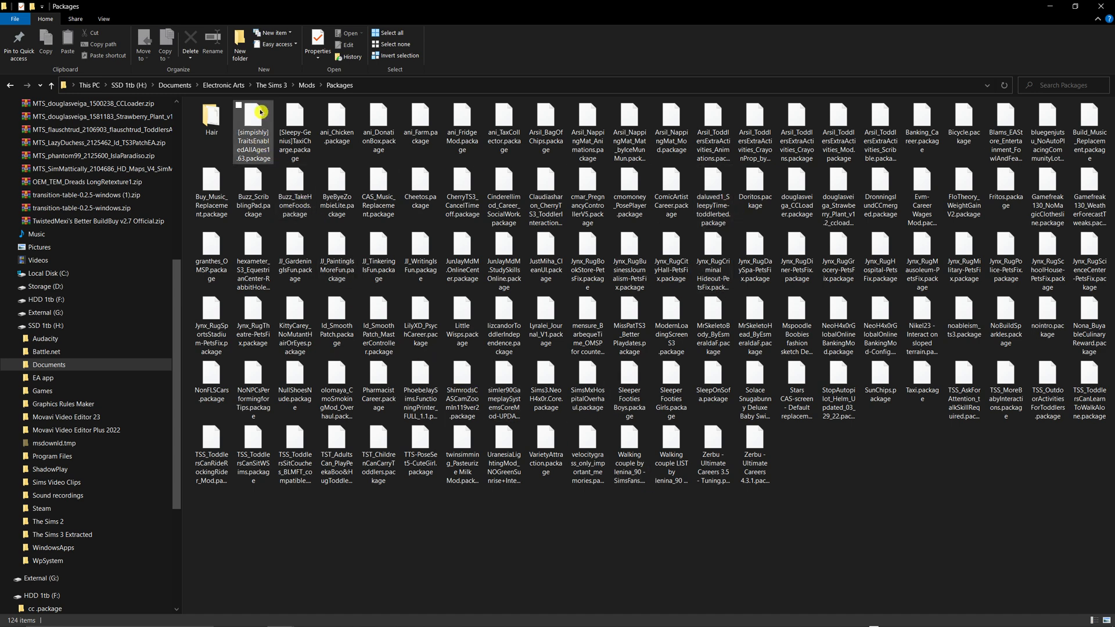
click(52, 86)
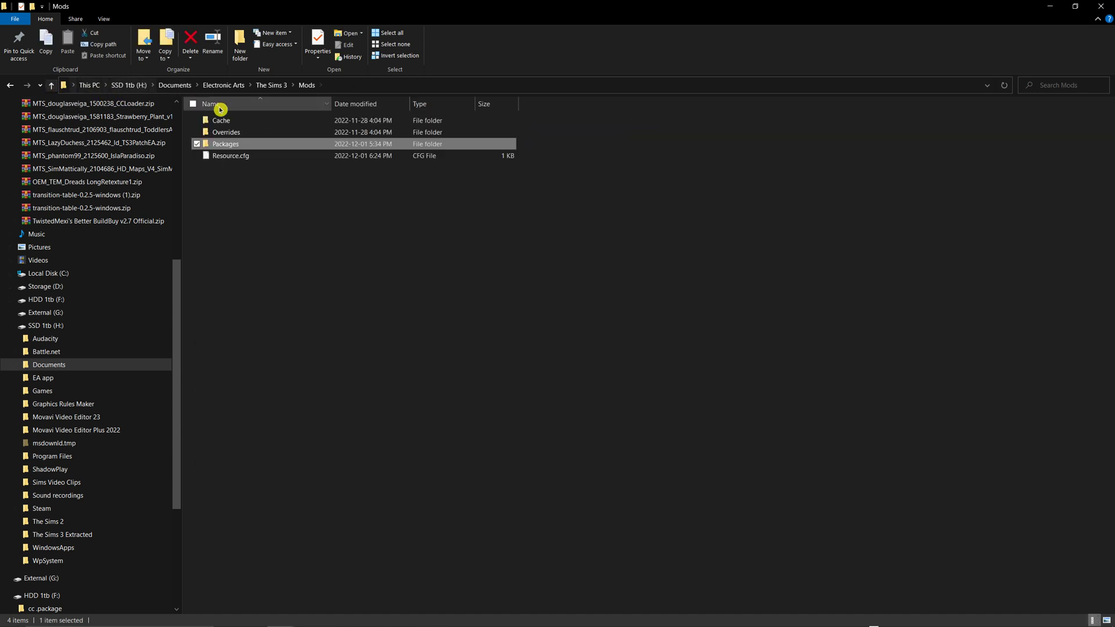
double_click(243, 136)
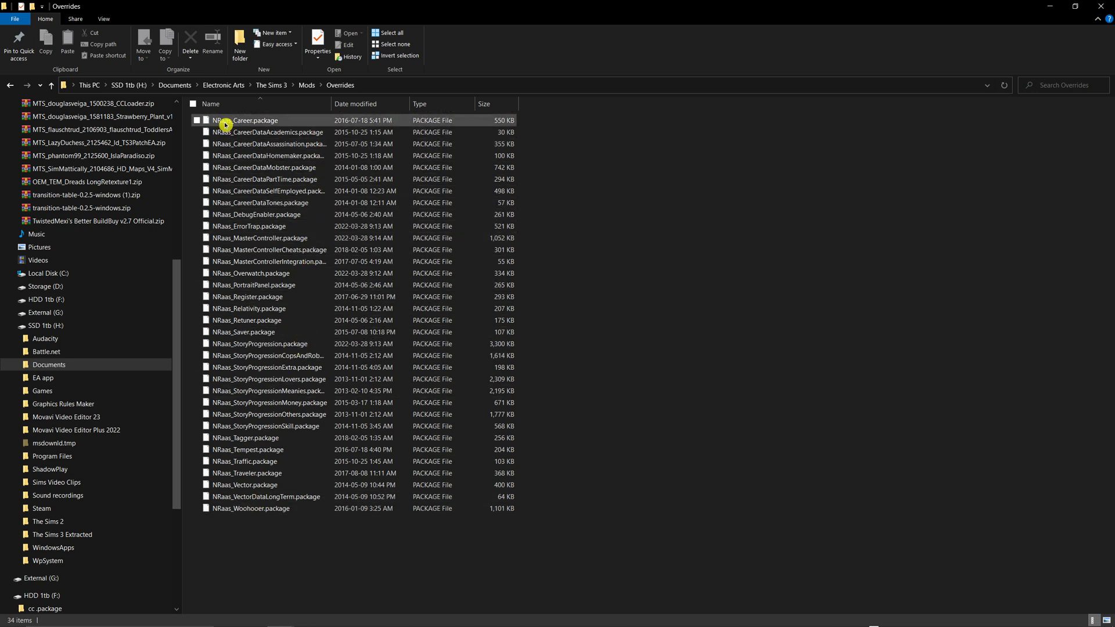
click(51, 86)
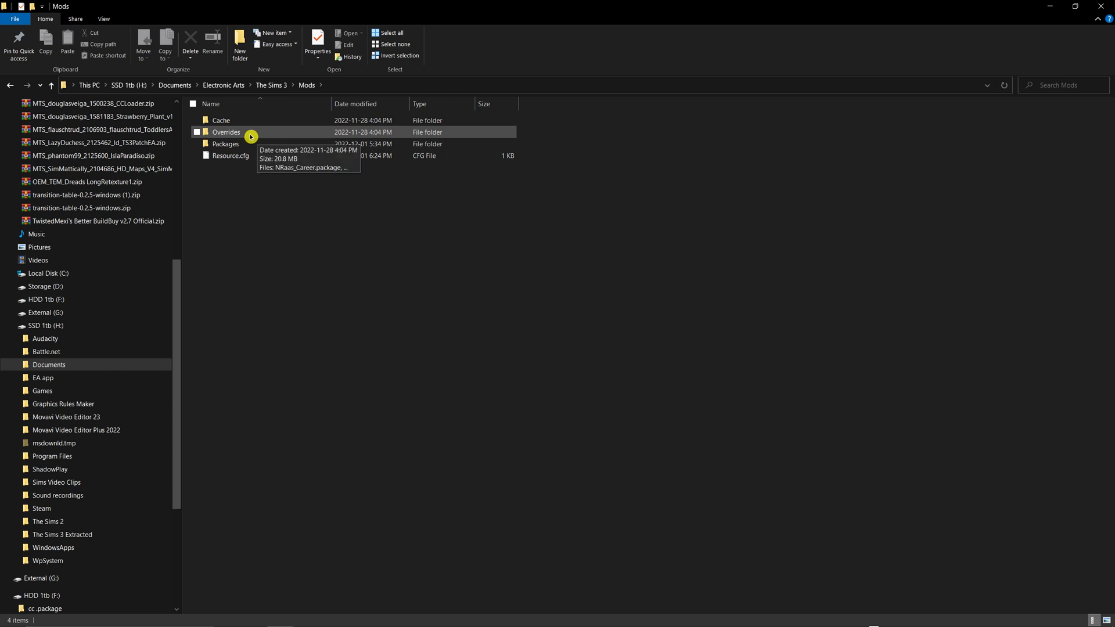
click(1077, 6)
Return to CC Magic, widen its window, and move it toward the middle of the desktop
click(404, 134)
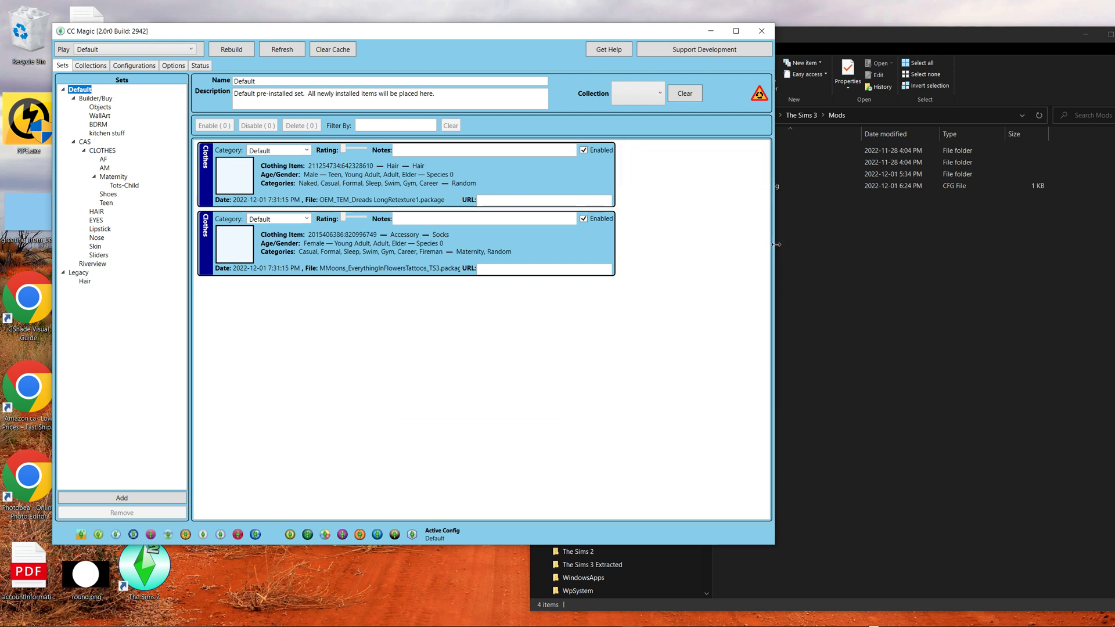
drag(777, 245, 935, 250)
drag(480, 33, 527, 43)
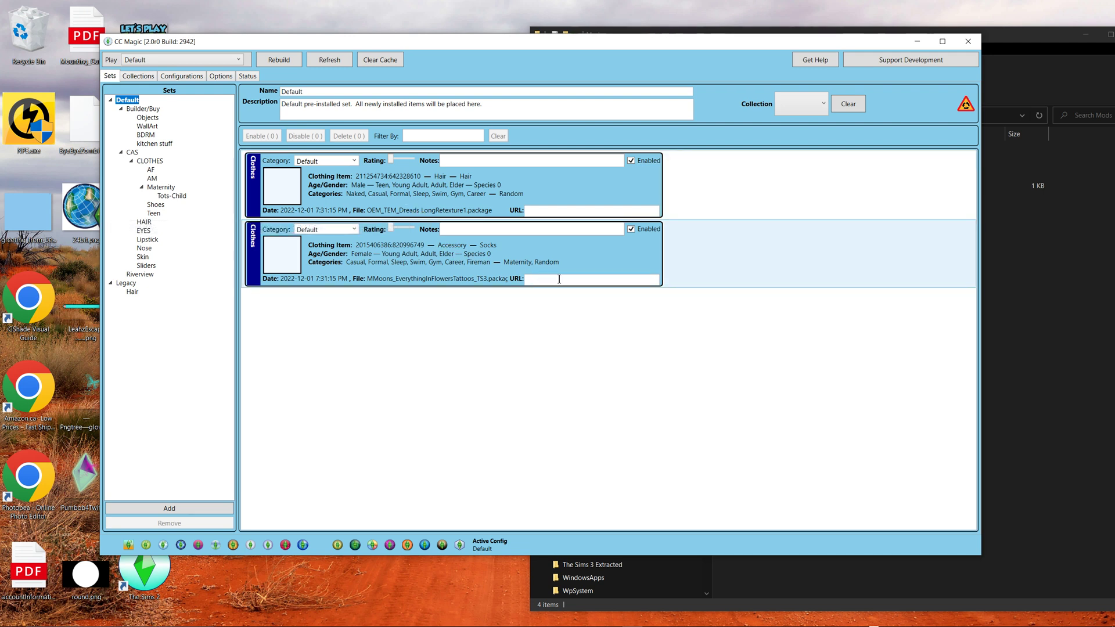
Add a new set under Default and name it Tattoos
click(363, 264)
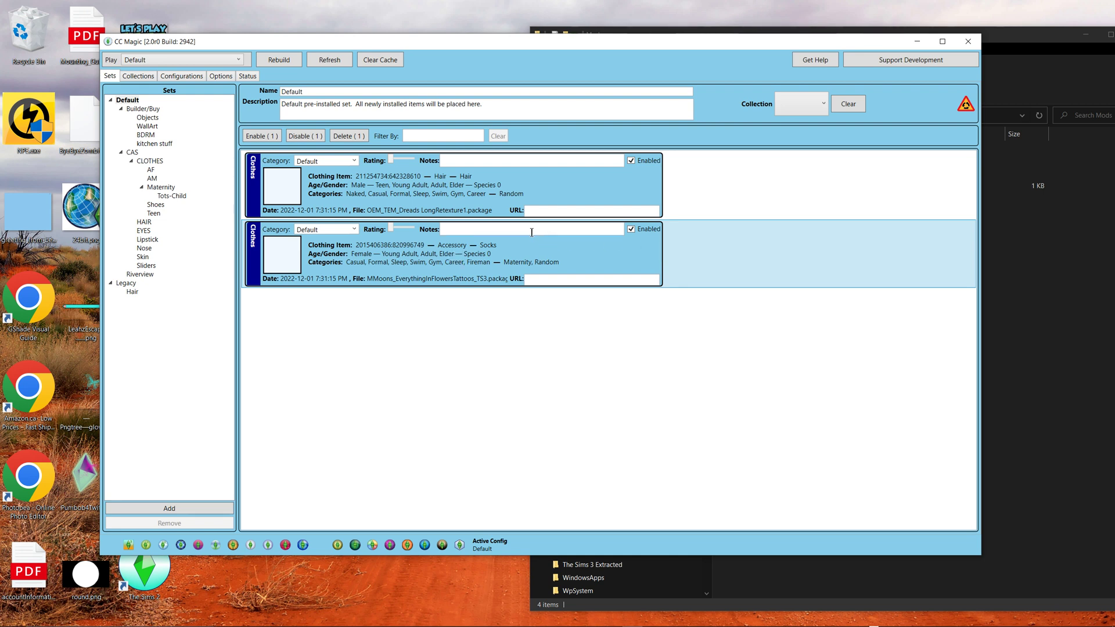
click(125, 101)
click(147, 509)
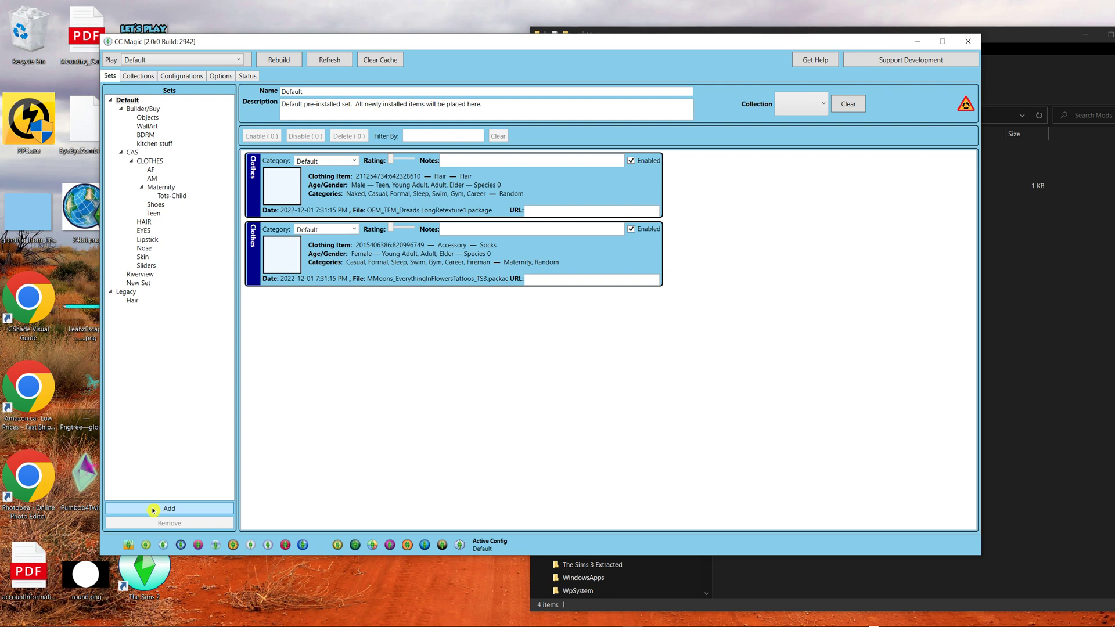
click(140, 284)
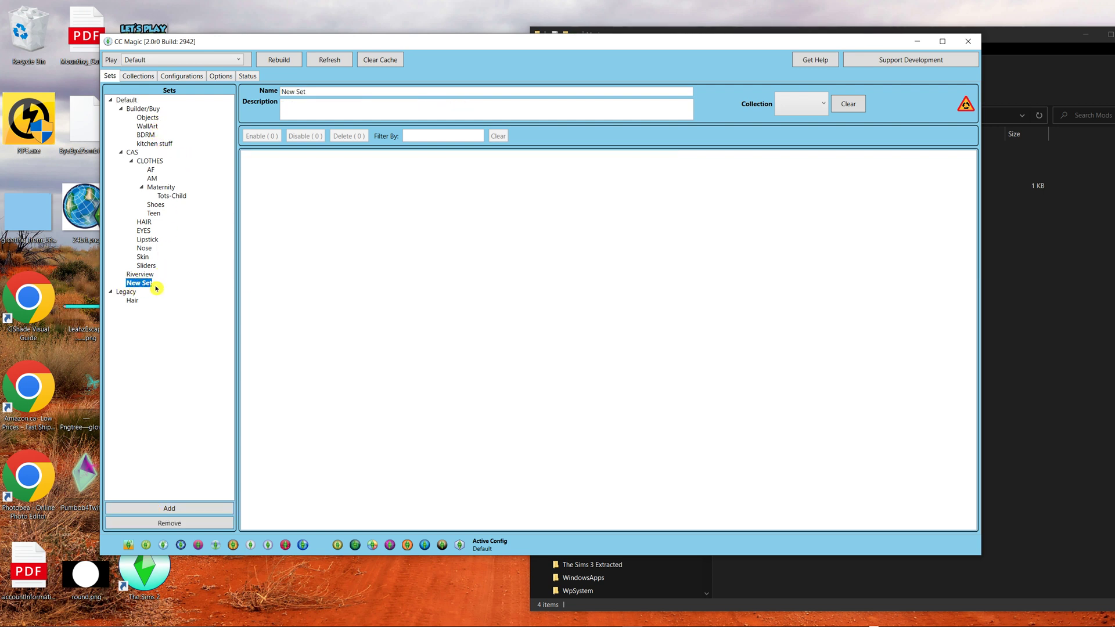
drag(307, 92, 274, 91)
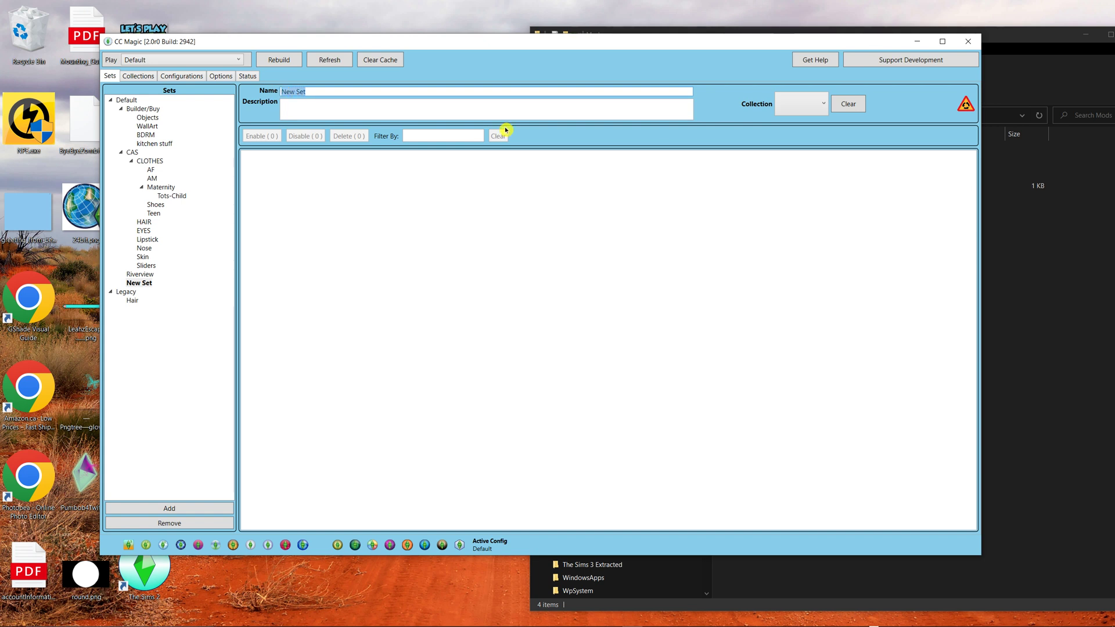
text(Tattoos)
click(135, 285)
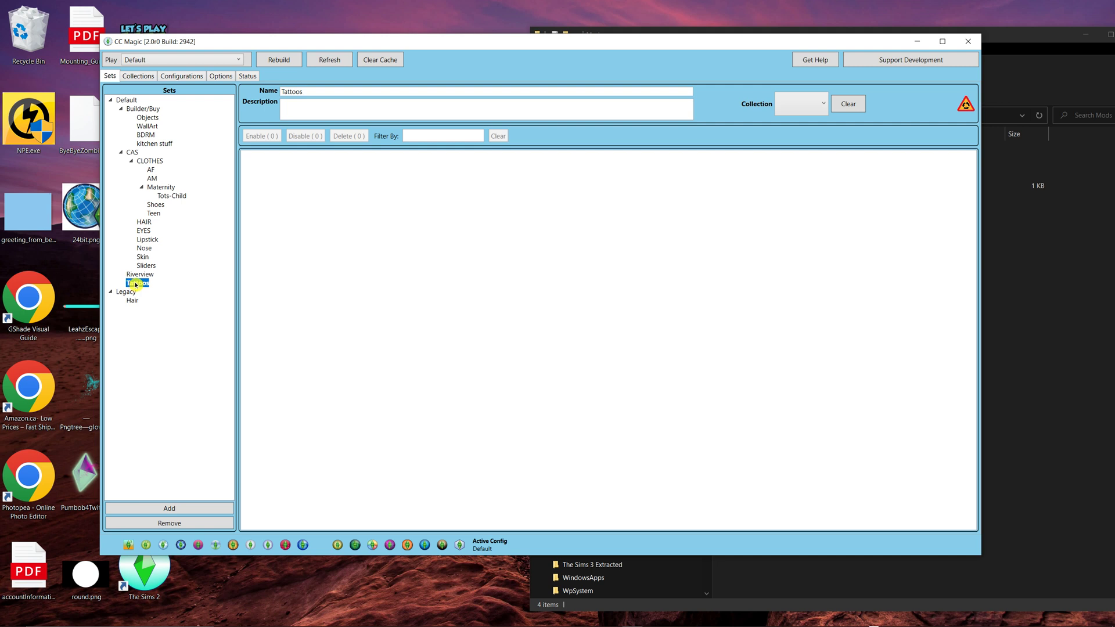
Add a subset inside the Tattoos set and name it Flower
click(177, 509)
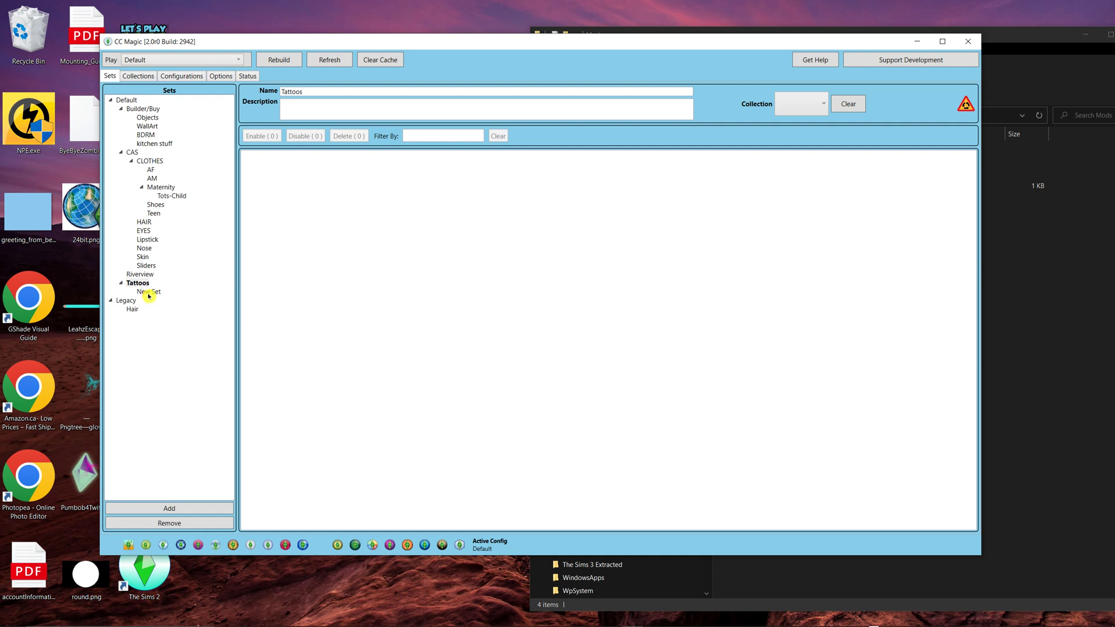
click(149, 293)
drag(319, 93, 281, 92)
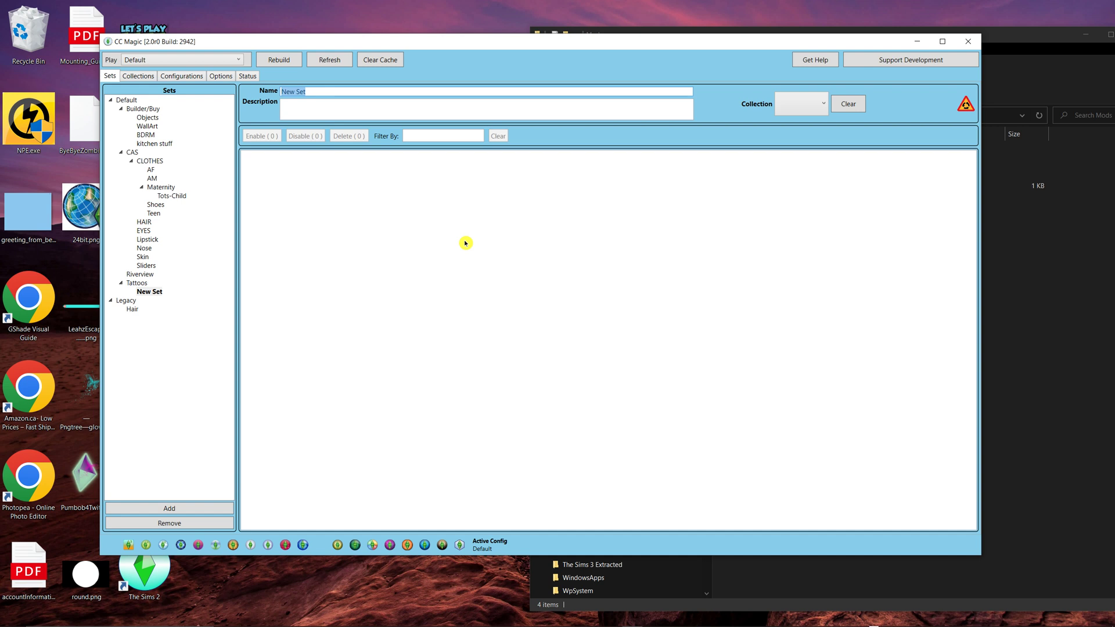
text(Flower)
click(206, 242)
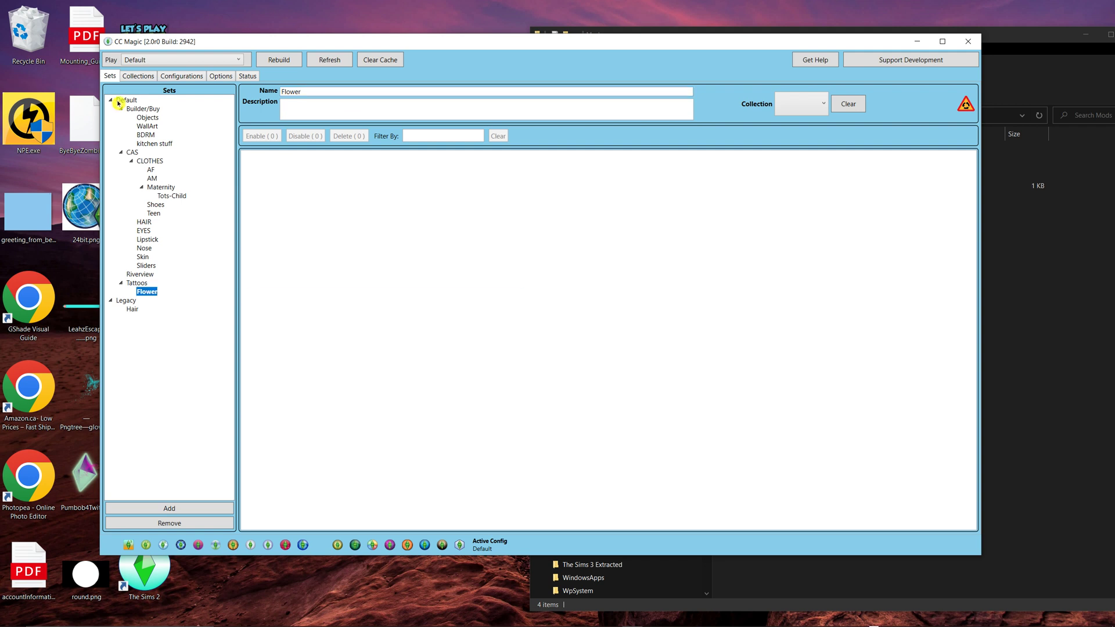
Move the MMoons_EverythingInFlowersTattoos_TS3 package from the Default set into the Flower set
click(119, 102)
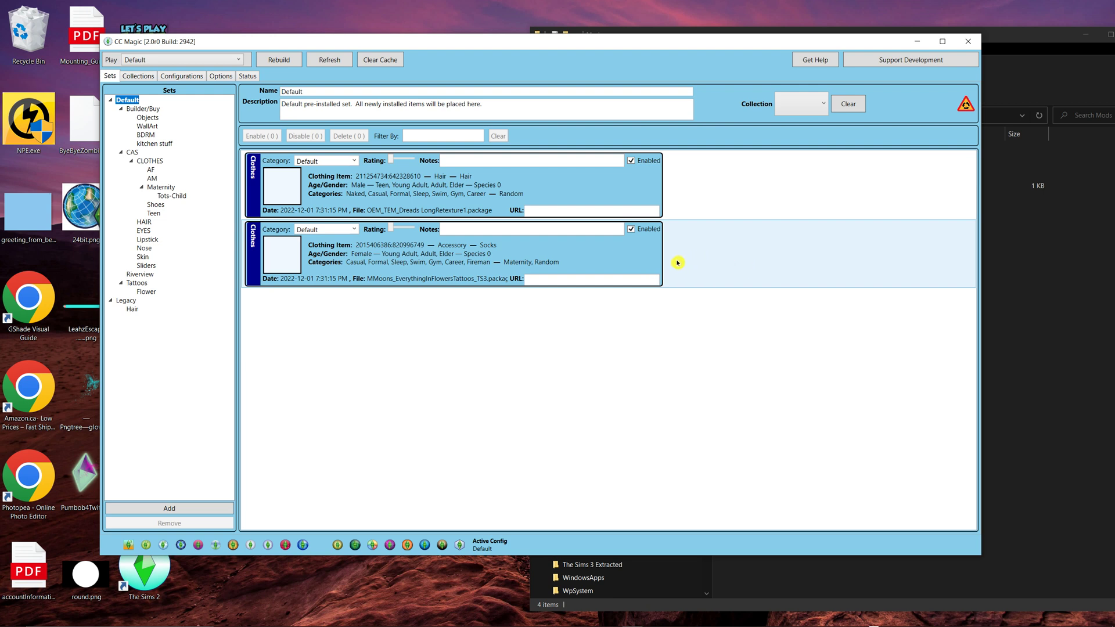
click(735, 264)
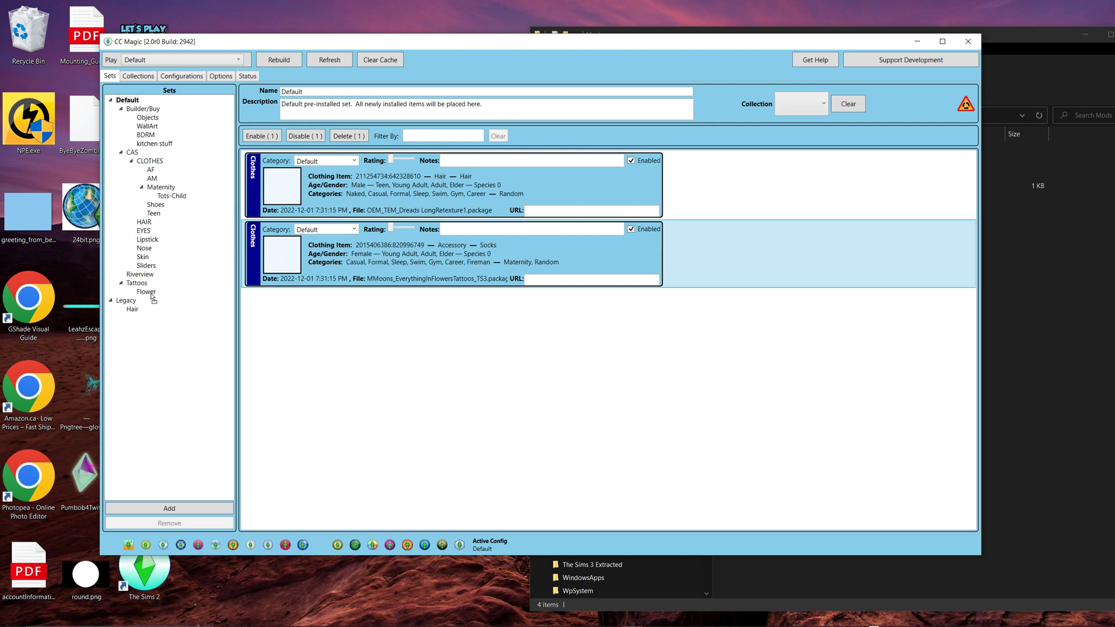
drag(153, 297, 149, 294)
Move the OEM_TEM_Dreads LongRetexture1 package from the Default set into the HAIR set under CAS
click(135, 101)
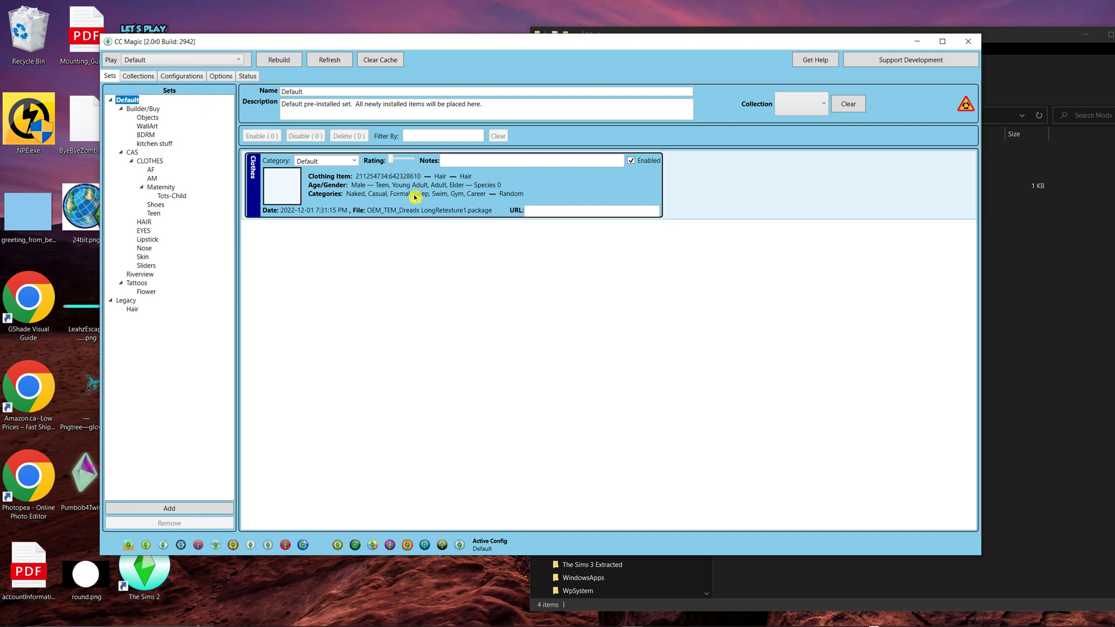
click(143, 222)
drag(769, 199, 375, 199)
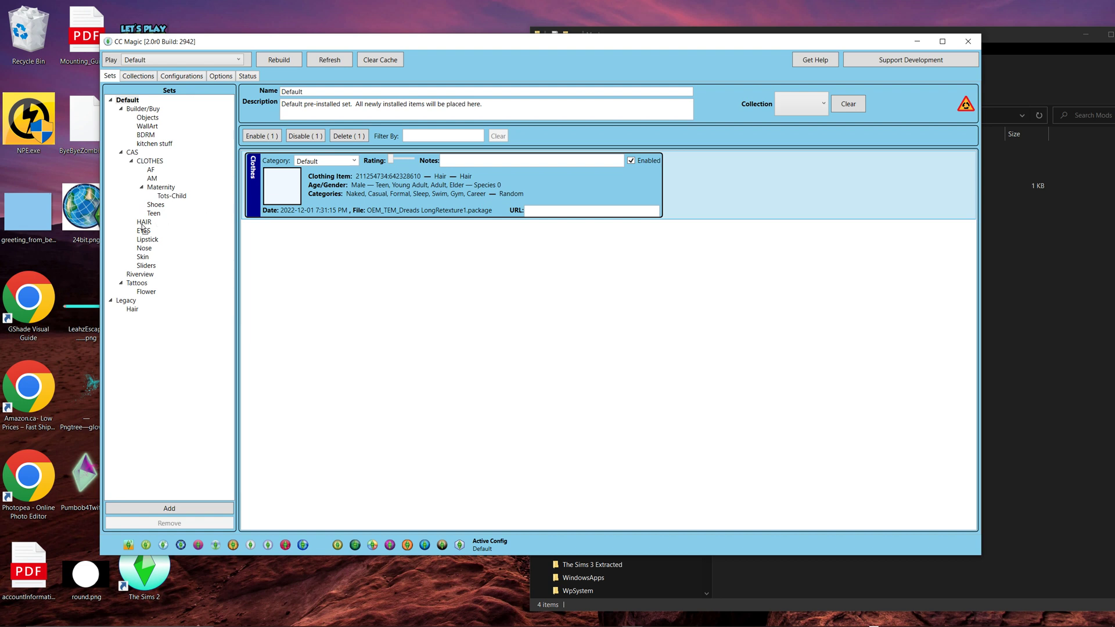
drag(142, 225, 143, 225)
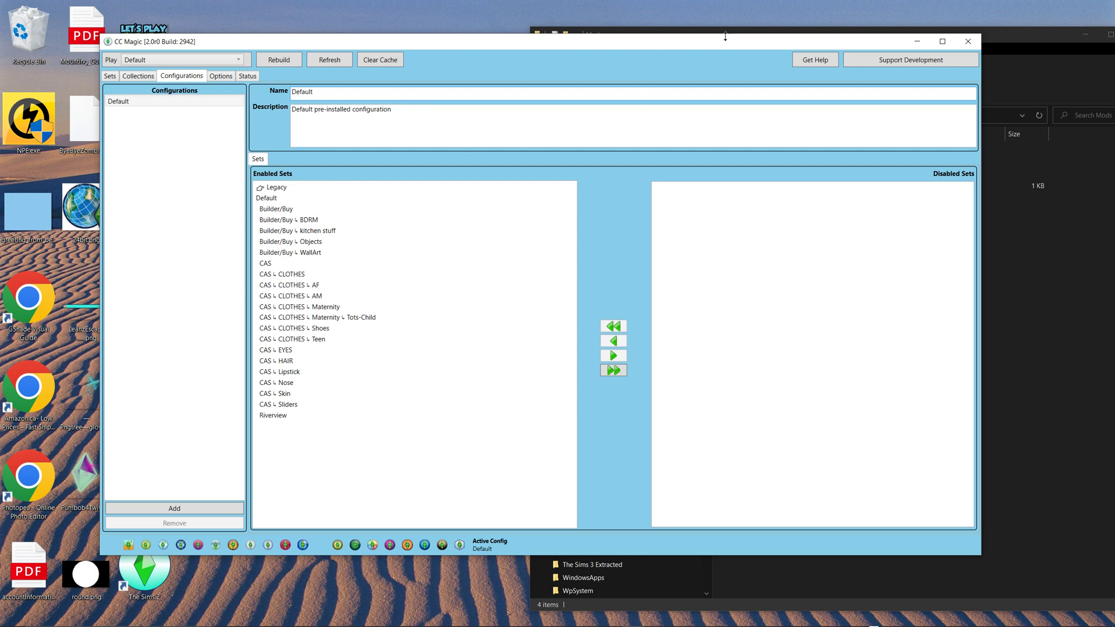
Restart CC Magic and enable the Tattoos and Tattoos > Flower sets in the Default configuration
click(968, 41)
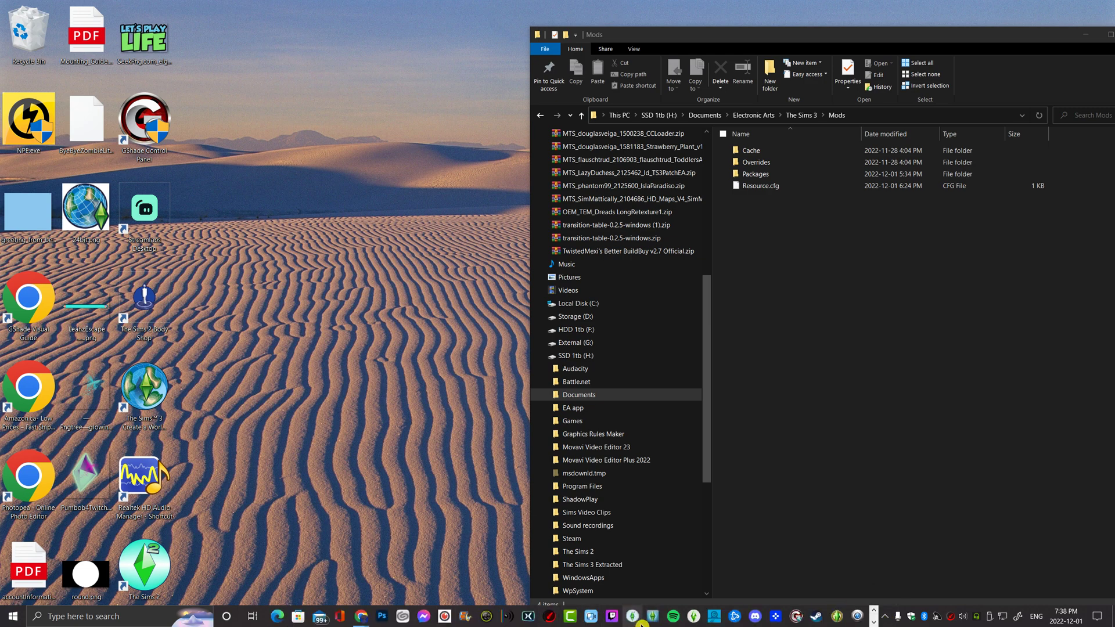
click(641, 623)
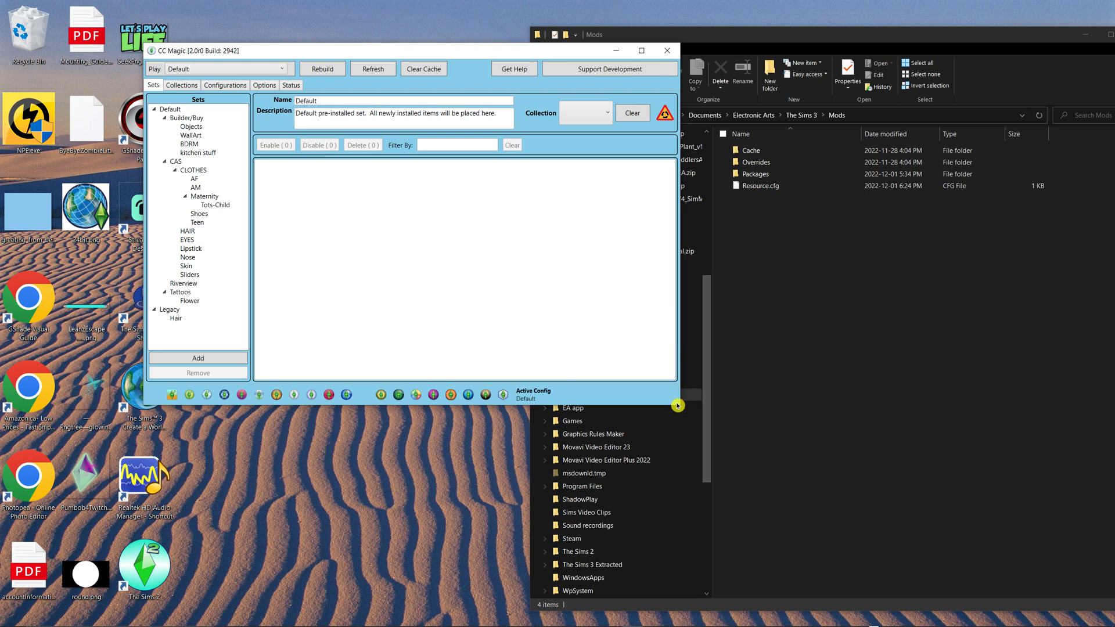
click(225, 85)
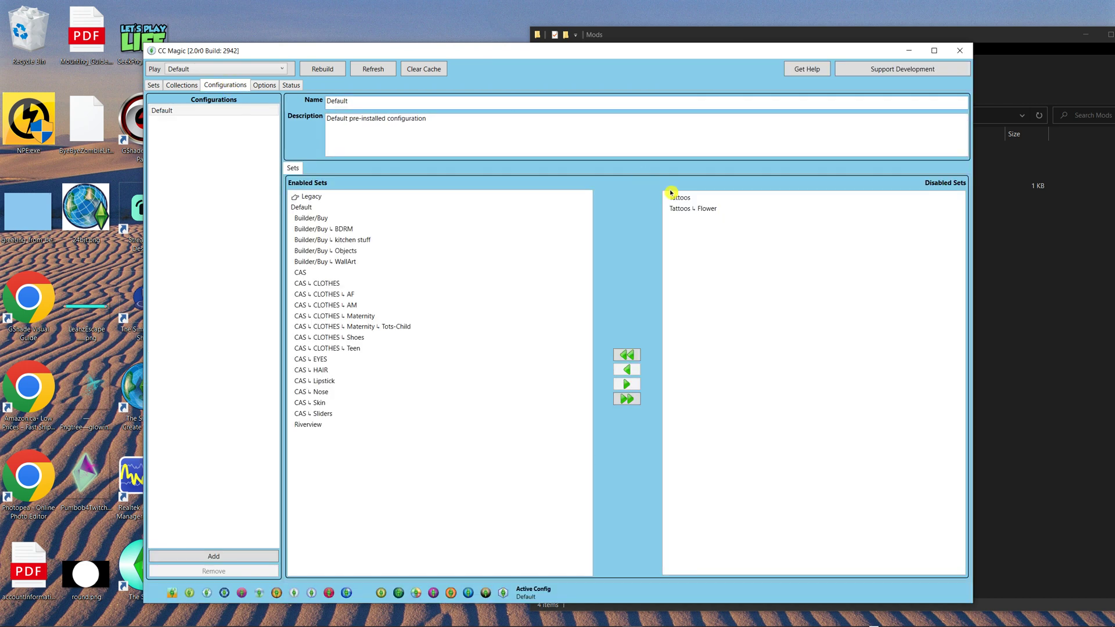
click(728, 210)
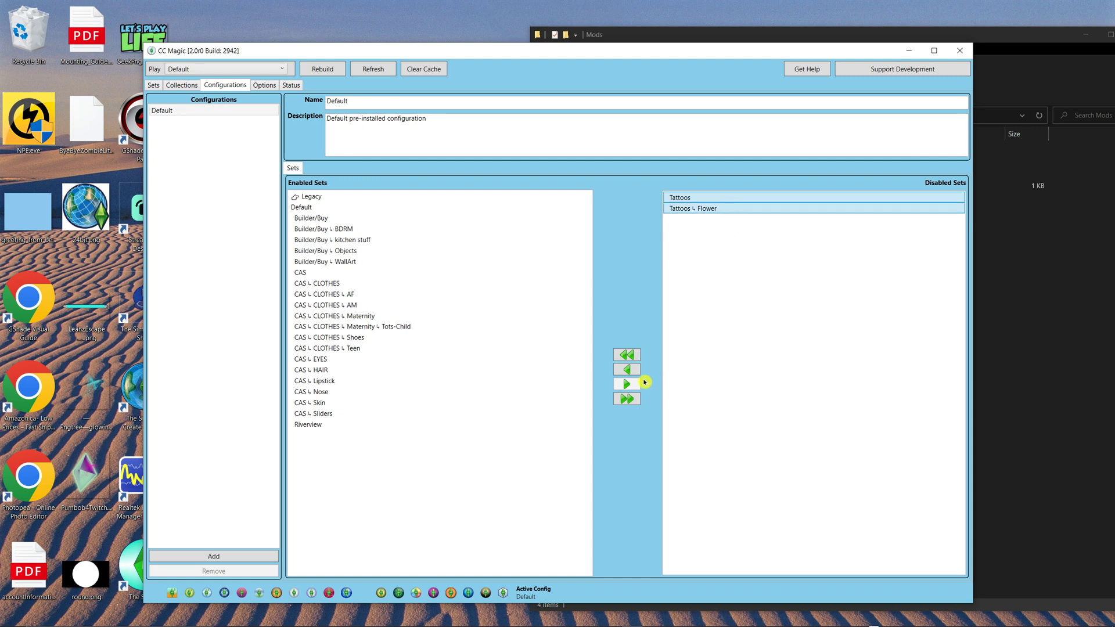
click(627, 372)
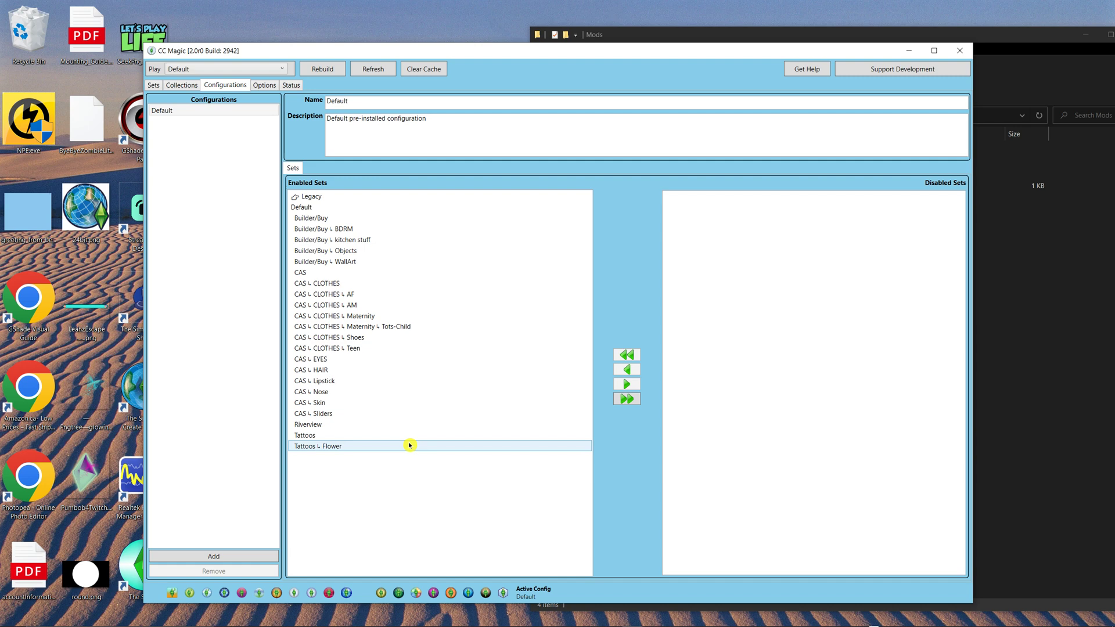
Rebuild the Default configuration and return to the sets overview
click(153, 85)
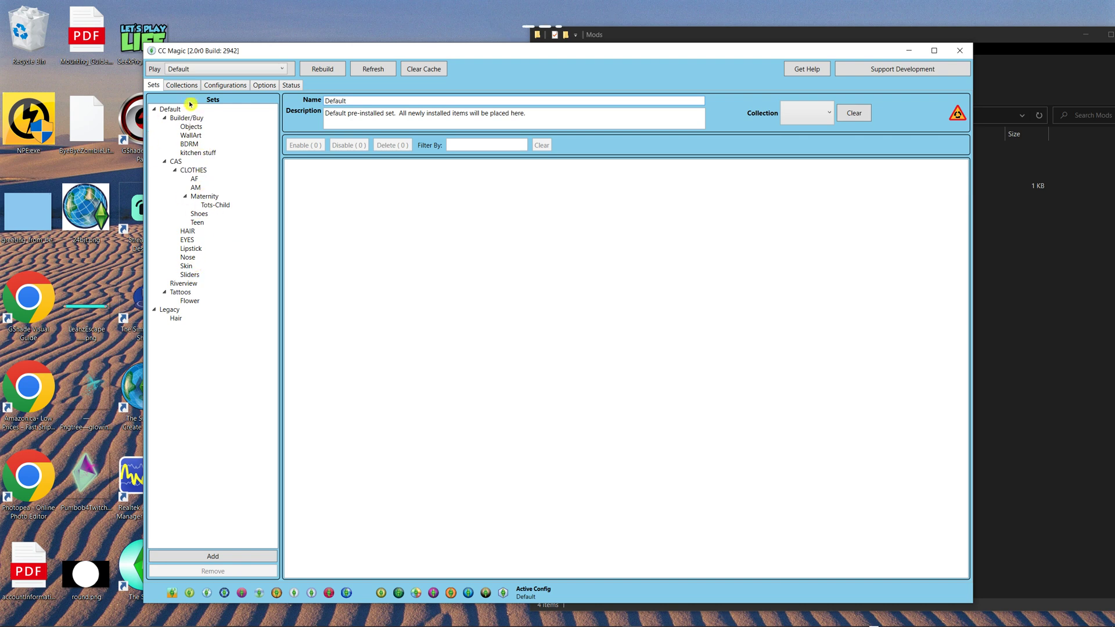
click(324, 70)
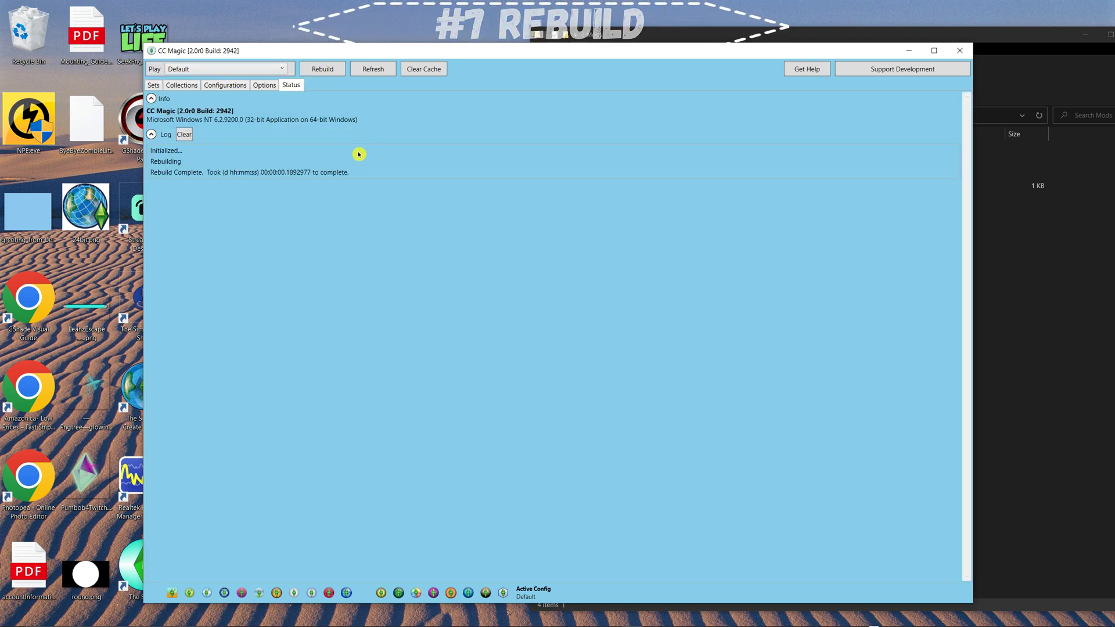
click(152, 85)
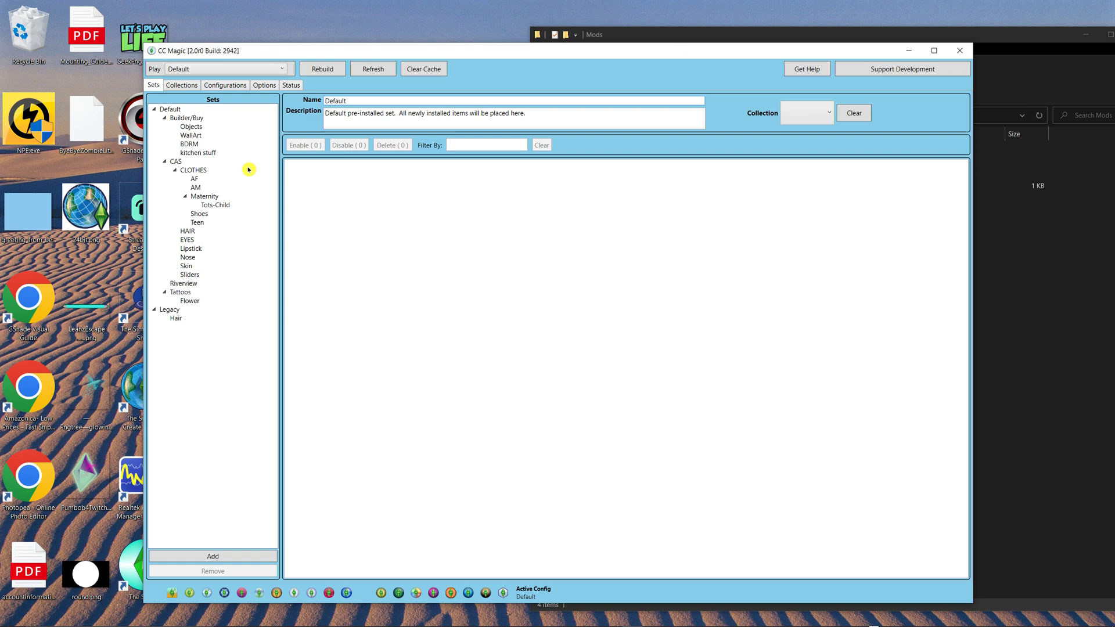
Switch to the Mods folder in File Explorer, move its window beside CC Magic, and open the Packages folder
drag(667, 50, 593, 50)
click(941, 30)
drag(941, 31, 816, 22)
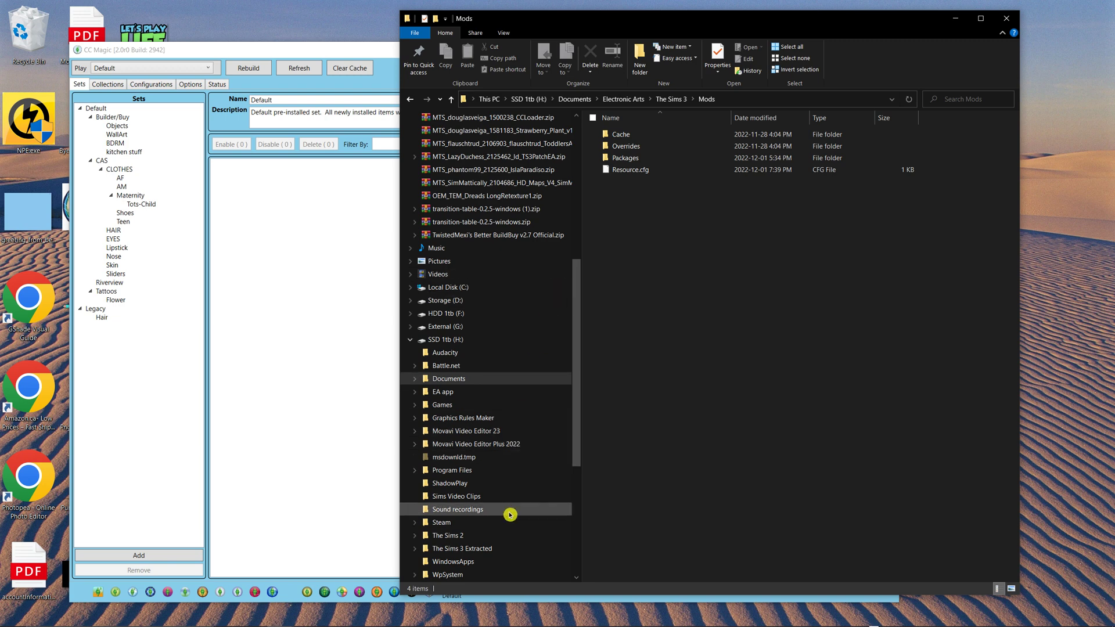
click(452, 99)
key(Return)
double_click(634, 157)
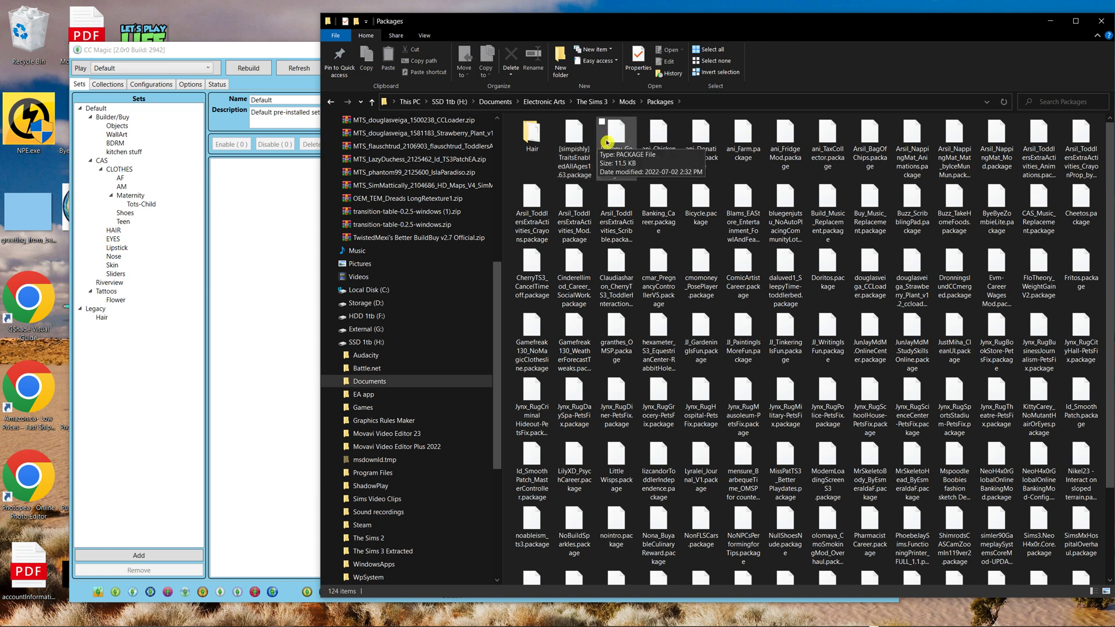
Transfer ARTEMIS-AlessoTouch-Braided.package from the Hair folder inside Packages to The Sims 3 Downloads folder
double_click(537, 133)
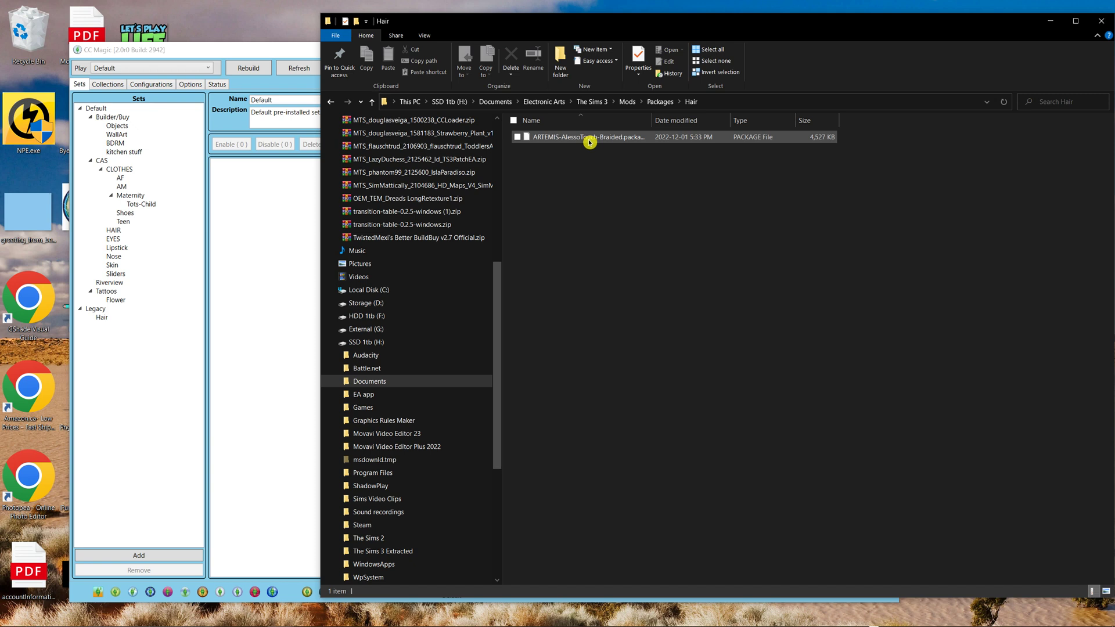
click(649, 139)
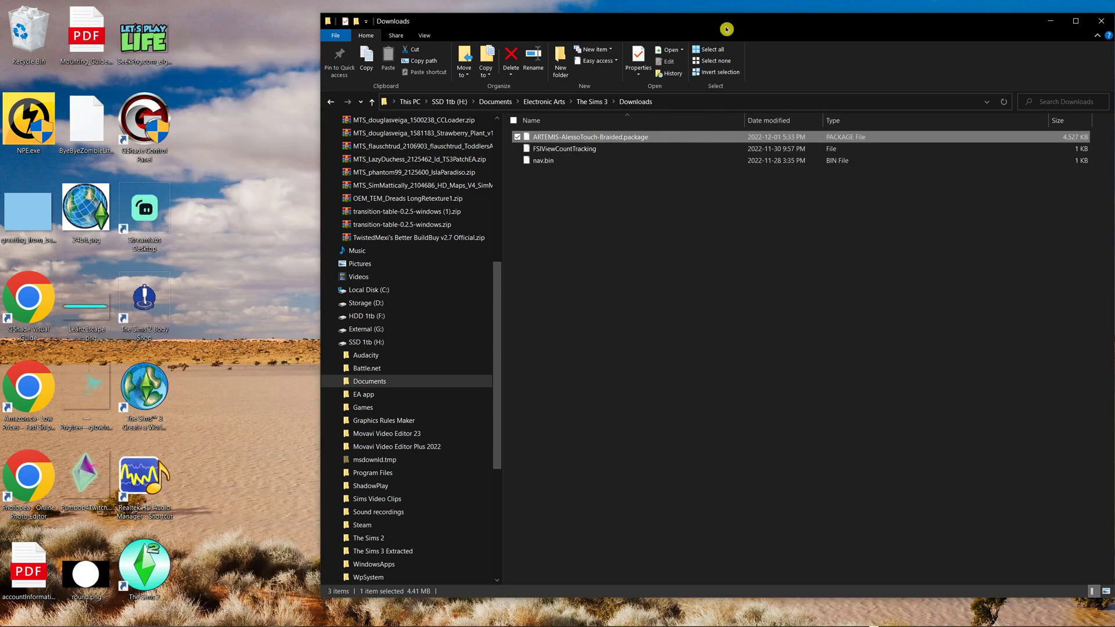
drag(717, 25, 727, 20)
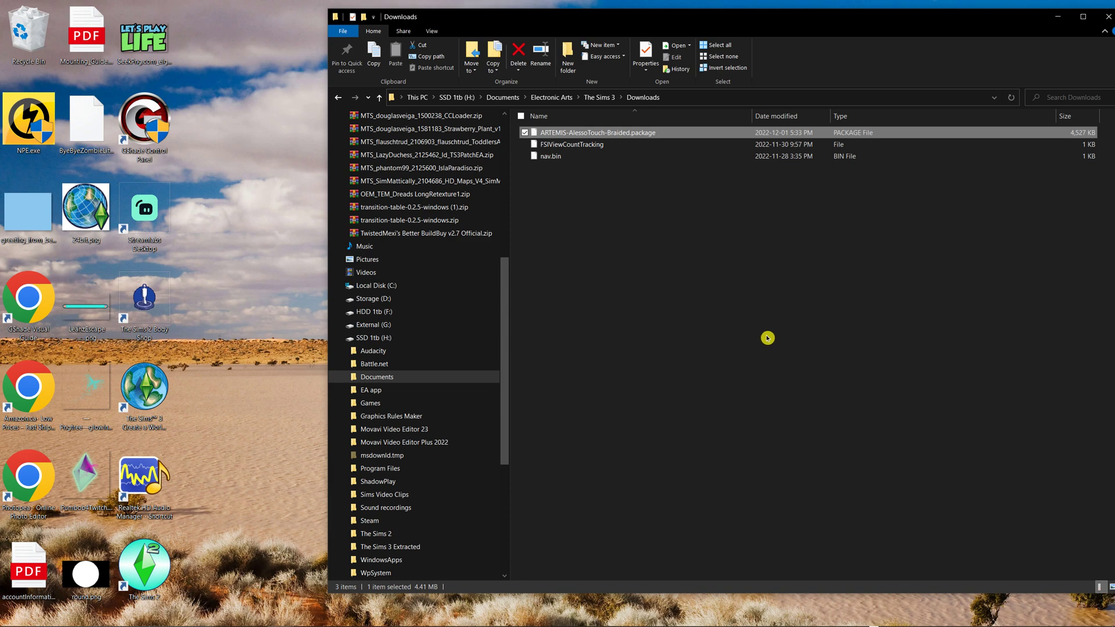
Launch CC Magic to import the downloaded package, then enlarge its window and move it toward the middle of the desktop
mouse_move(657, 626)
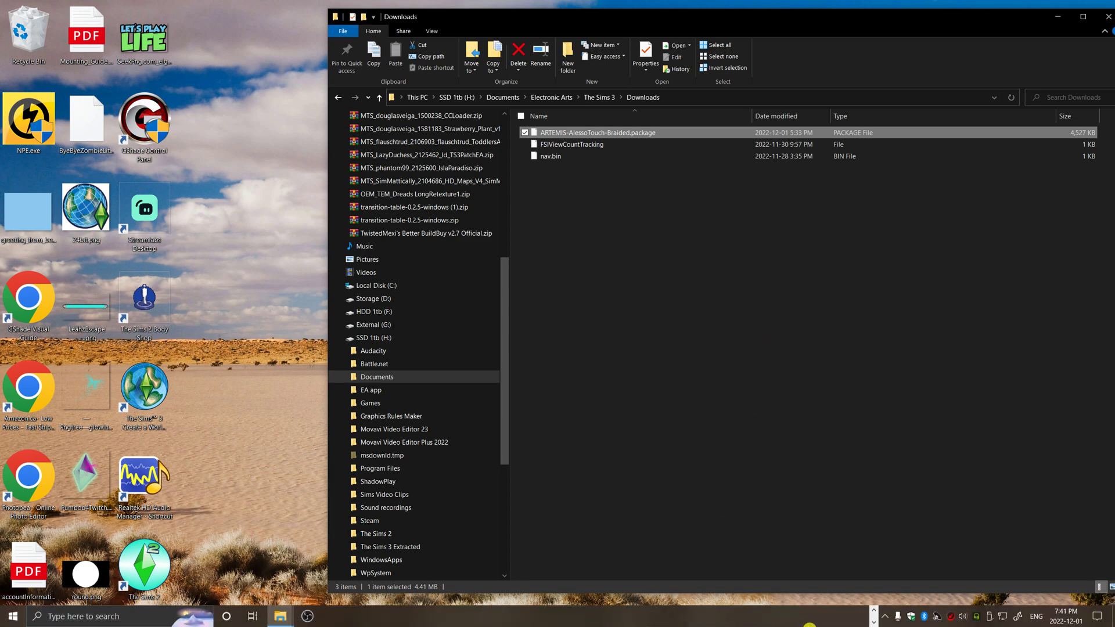
click(874, 611)
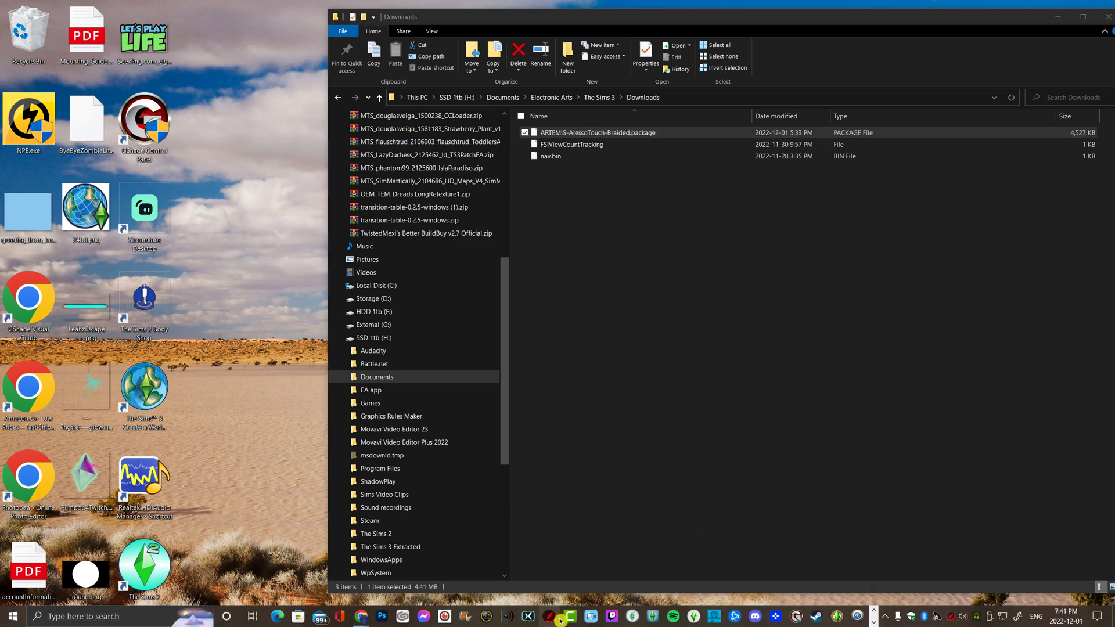
click(674, 616)
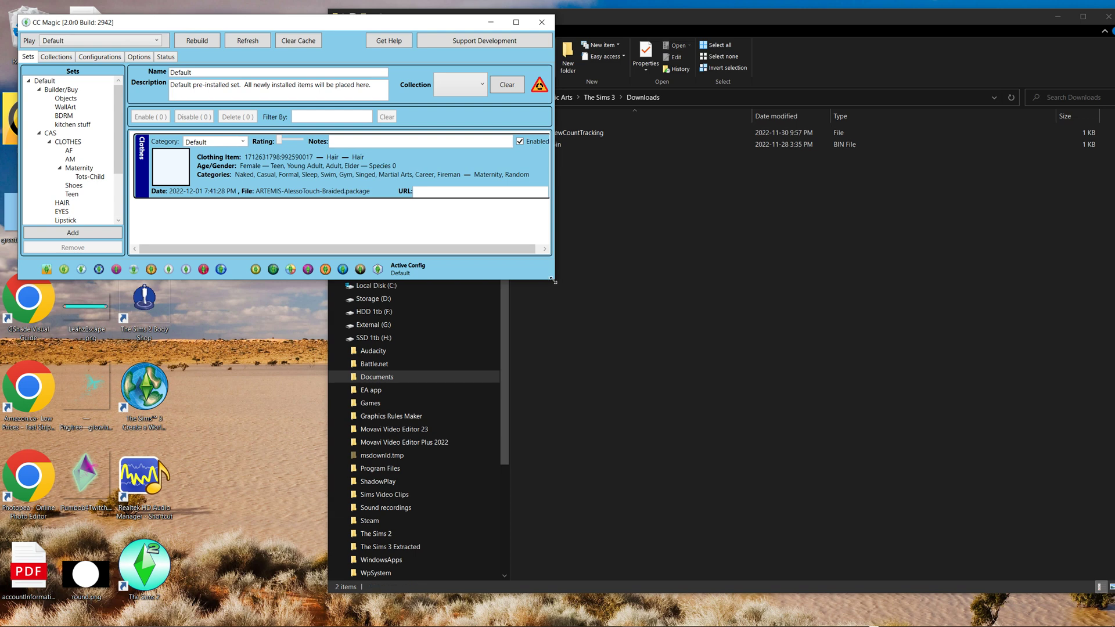
drag(553, 281, 758, 508)
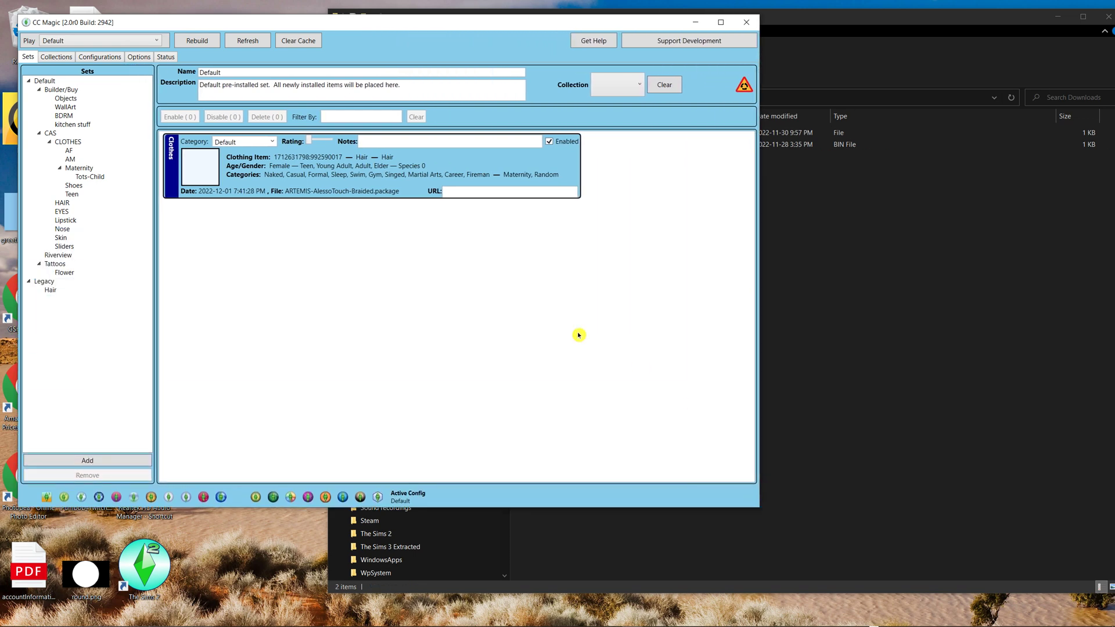
drag(472, 22, 594, 66)
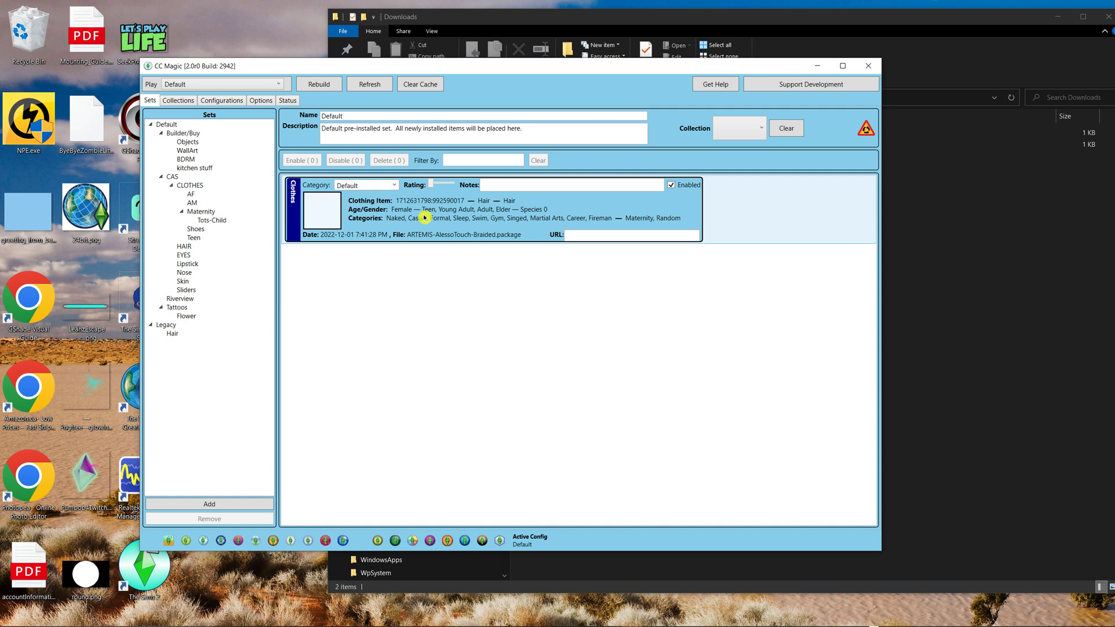
Move the ARTEMIS-AlessoTouch-Braided package from Default into the HAIR set under CAS and rebuild the configuration
drag(417, 217, 186, 250)
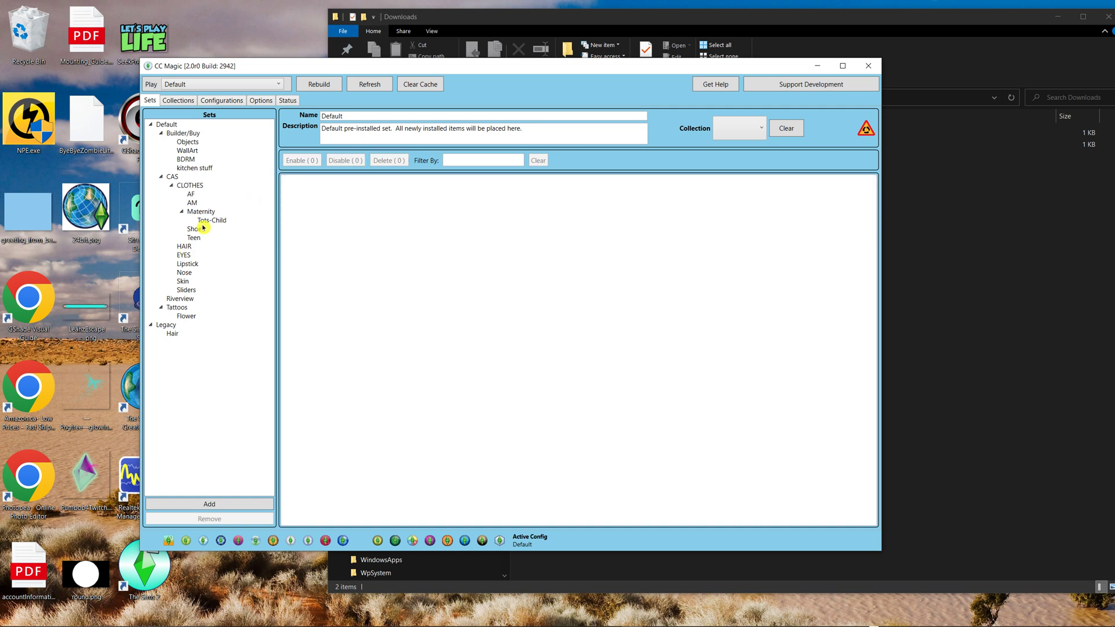
click(311, 89)
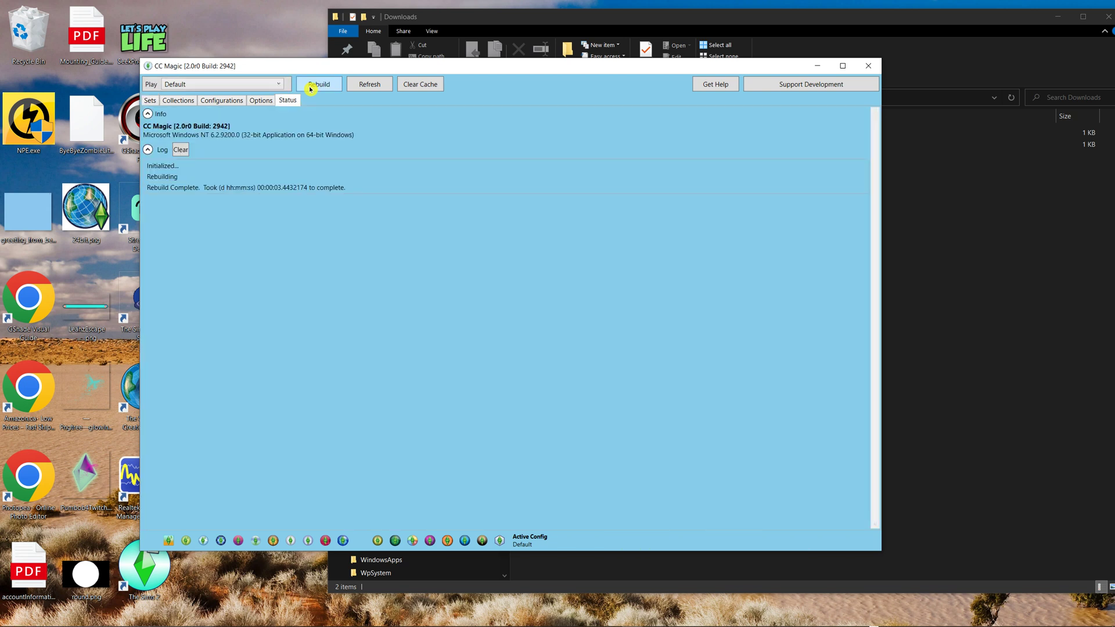
Close CC Magic and the Downloads folder window to return to the desktop
click(868, 68)
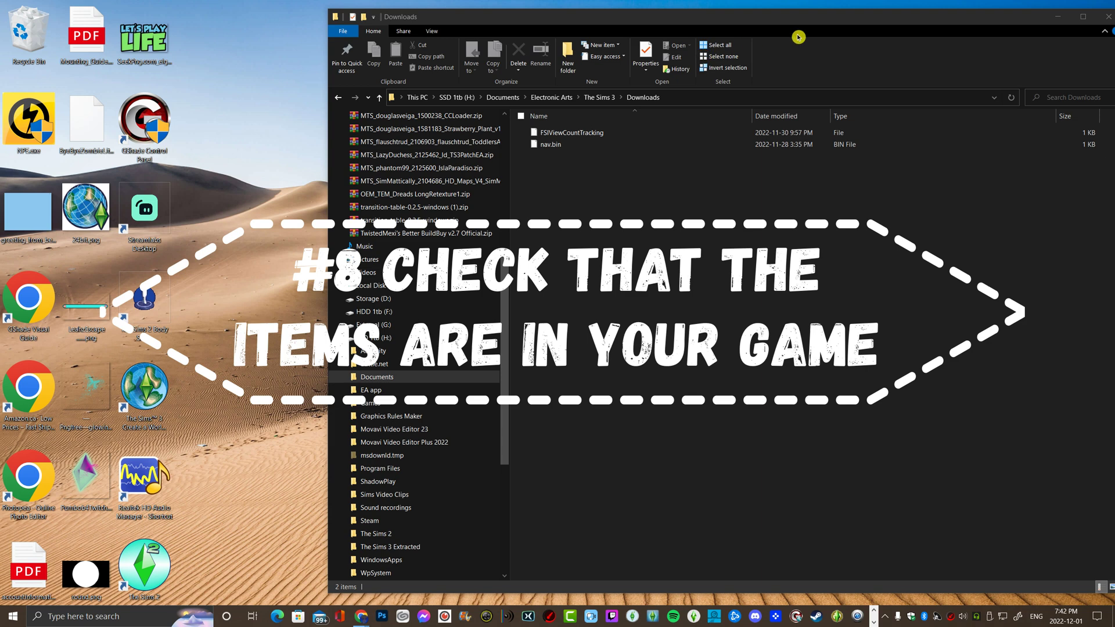
drag(991, 18, 883, 13)
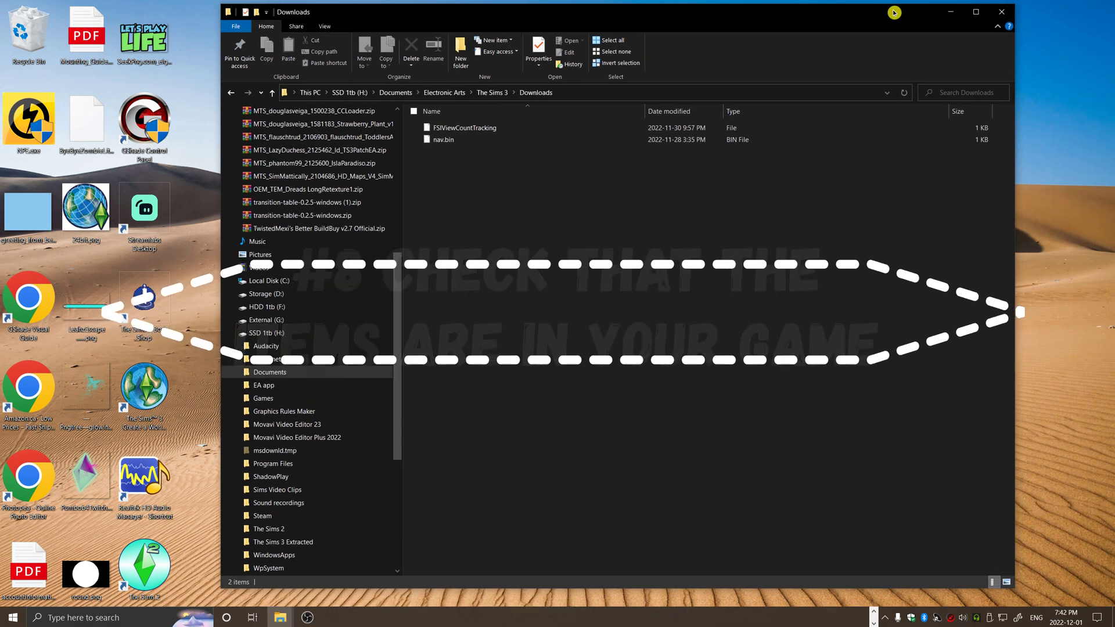
click(1005, 13)
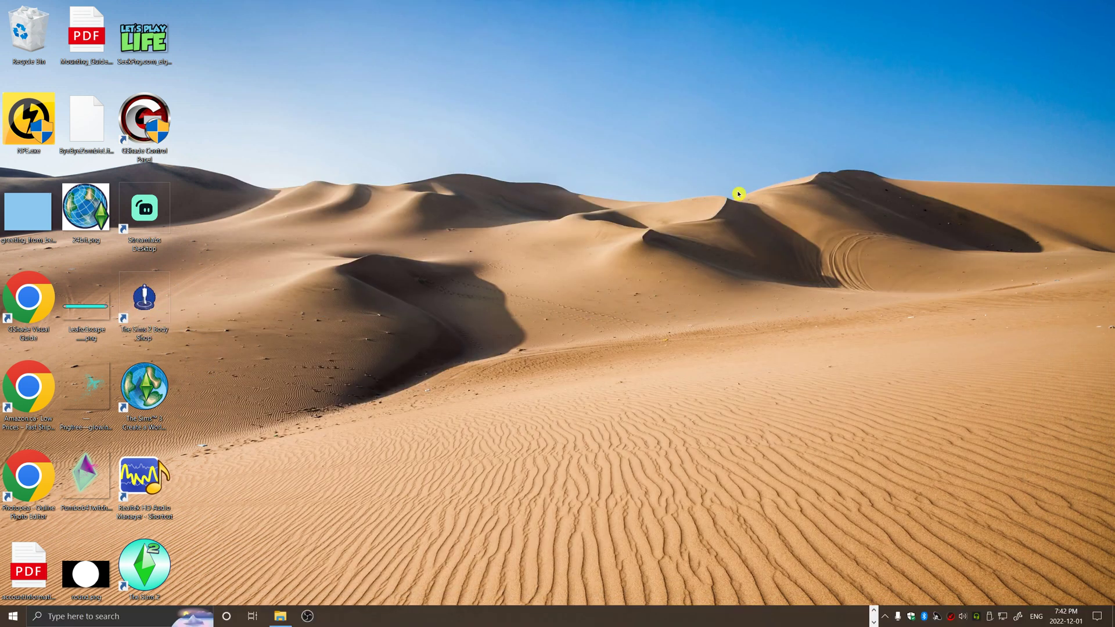